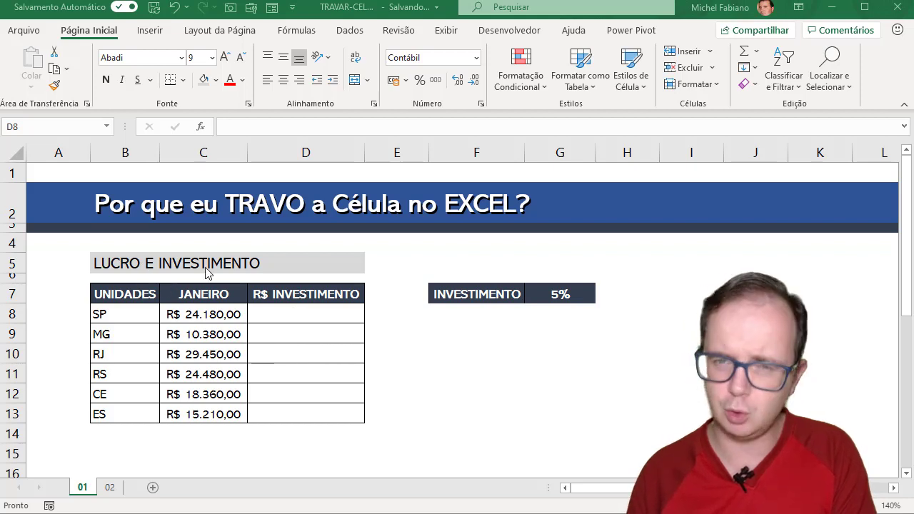
- Highlight the January amounts and the empty R$ INVESTIMENTO cells for SP through ES
{"action": "left_click_drag", "start_coordinate": [193, 317], "coordinate": [190, 414]}
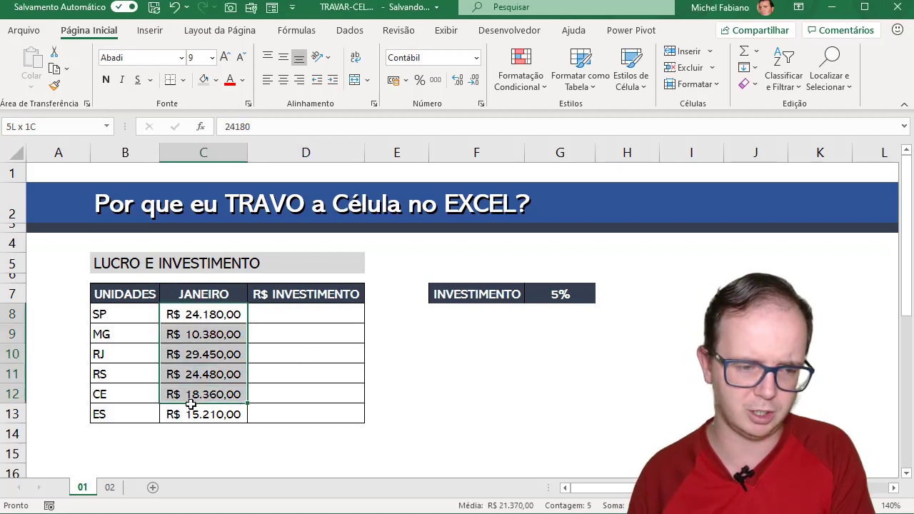
{"action": "left_click_drag", "start_coordinate": [330, 314], "coordinate": [325, 414]}
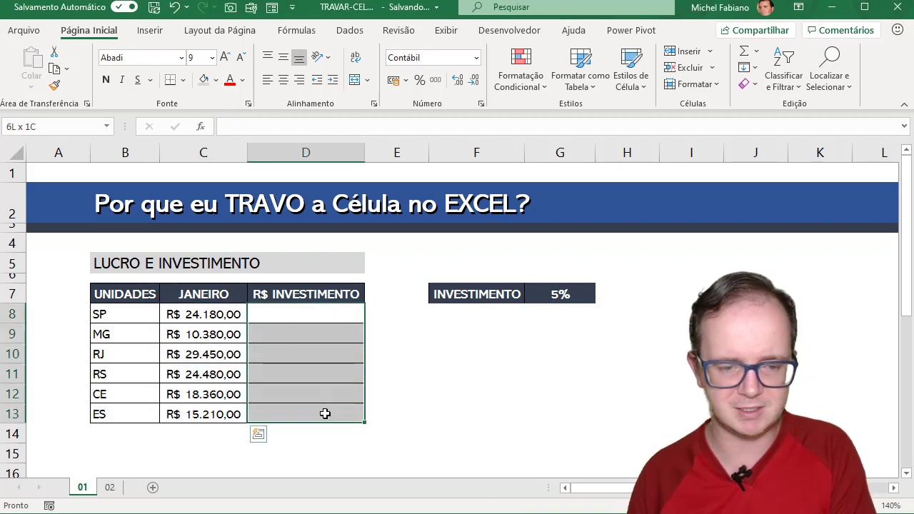
{"action": "left_click_drag", "start_coordinate": [313, 310], "coordinate": [310, 417]}
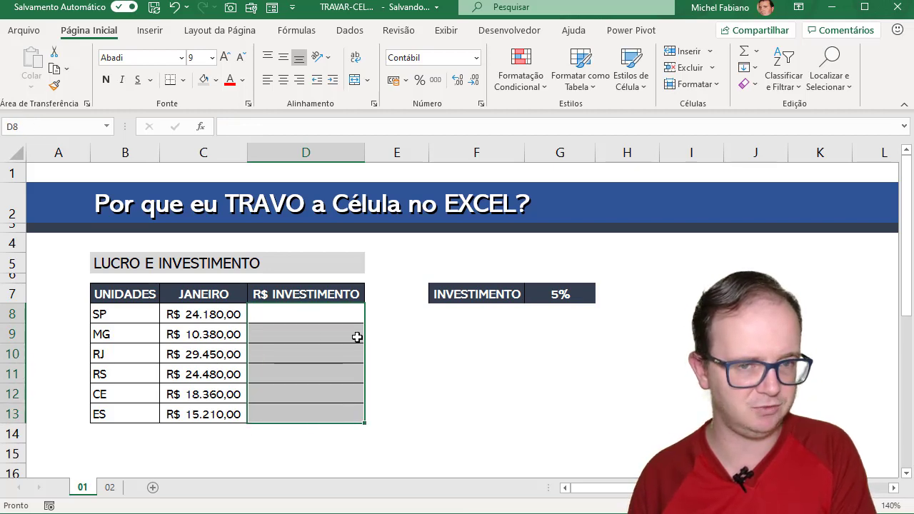
{"action": "left_click_drag", "start_coordinate": [226, 312], "coordinate": [222, 414]}
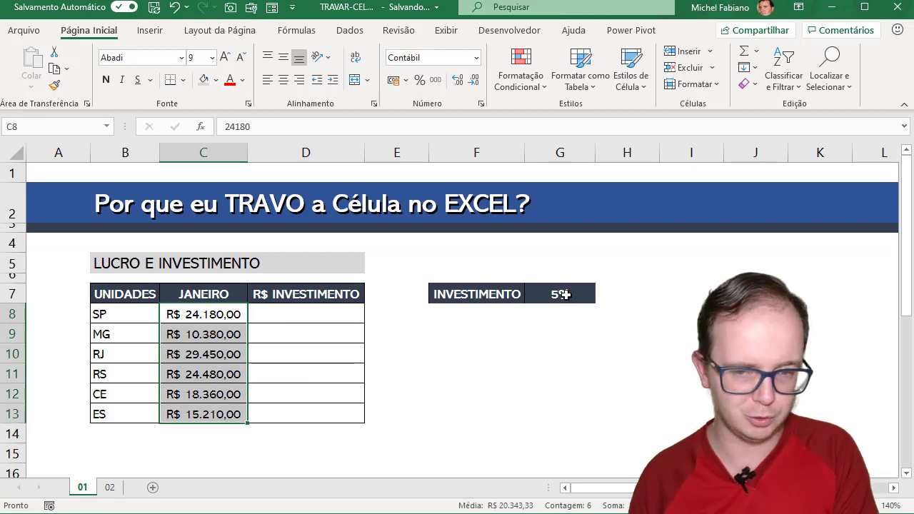
{"action": "left_click", "coordinate": [293, 316]}
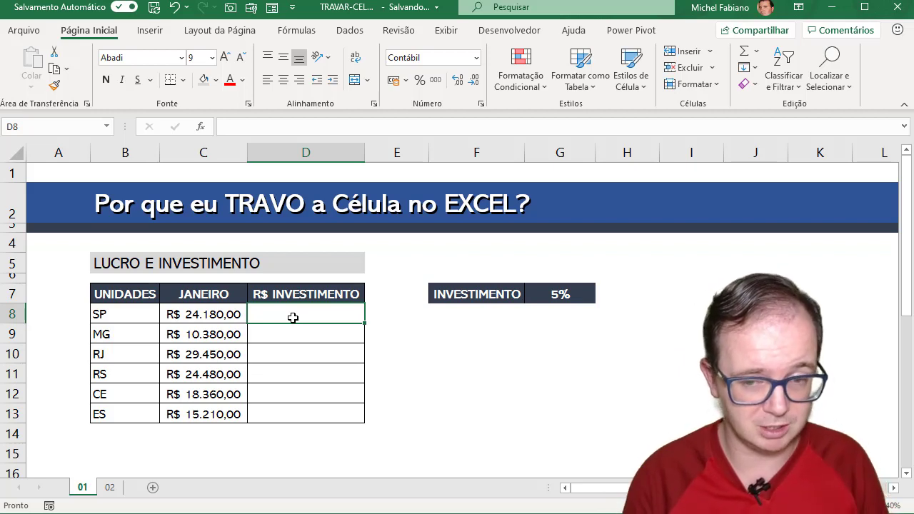
- Change the INVESTIMENTO rate in G7 to 7%, then to 8%
{"action": "left_click", "coordinate": [582, 295]}
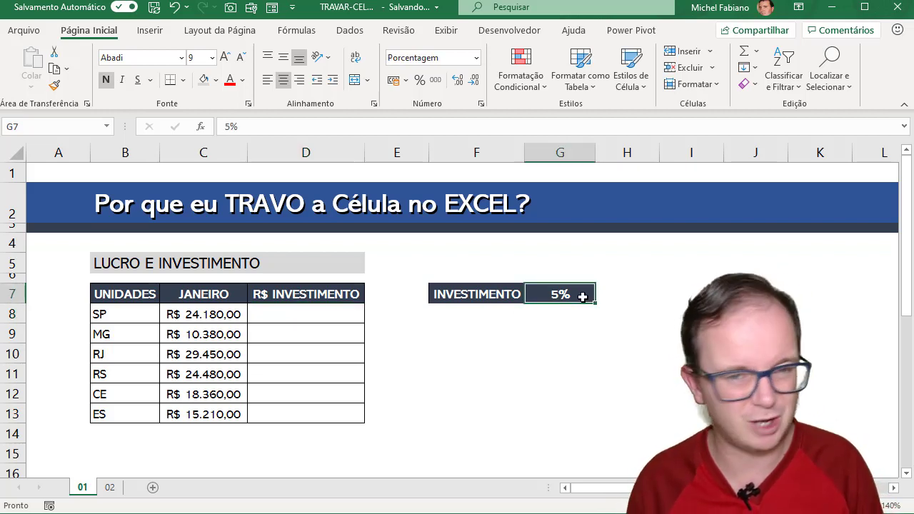
{"action": "type", "text": "7"}
{"action": "key", "text": "Return"}
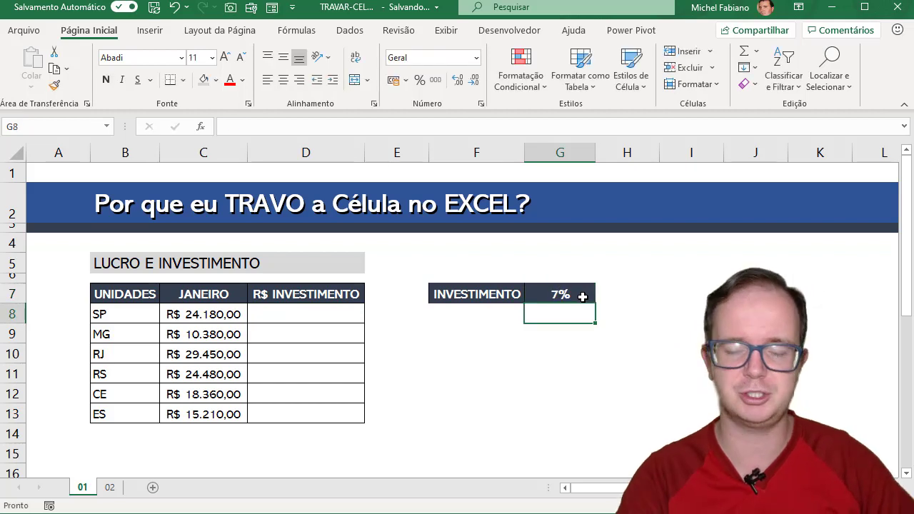
{"action": "left_click", "coordinate": [583, 296]}
{"action": "type", "text": "8"}
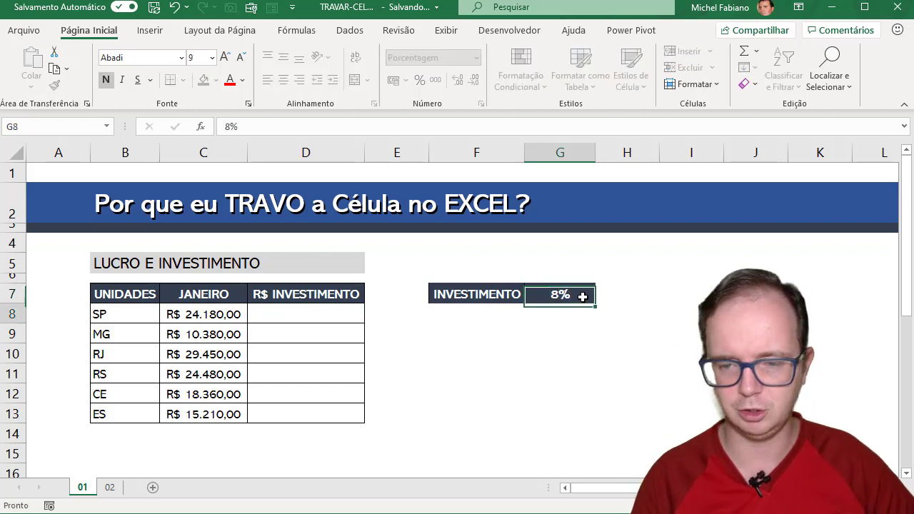
{"action": "key", "text": "Return"}
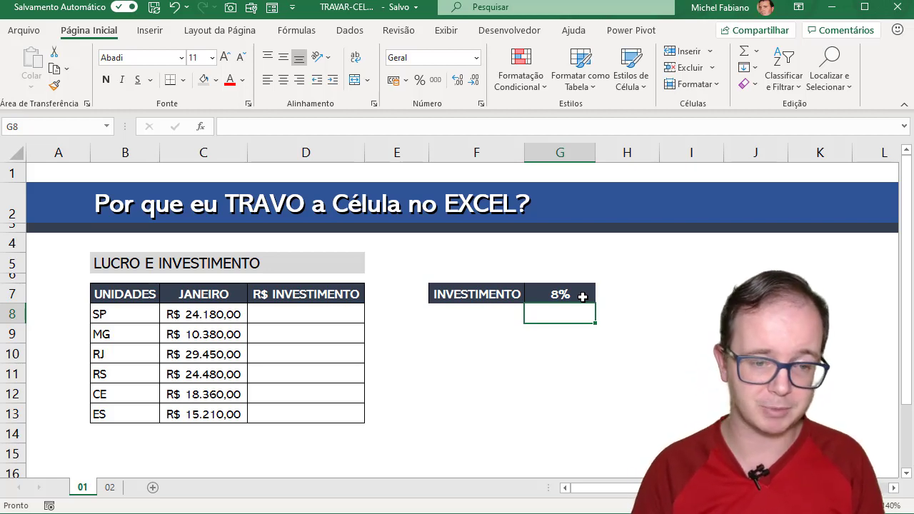
- Enter =C8*8% in D8 and fill it down to D13, giving R$ 1.934,40 to R$ 1.216,80
{"action": "left_click", "coordinate": [332, 314]}
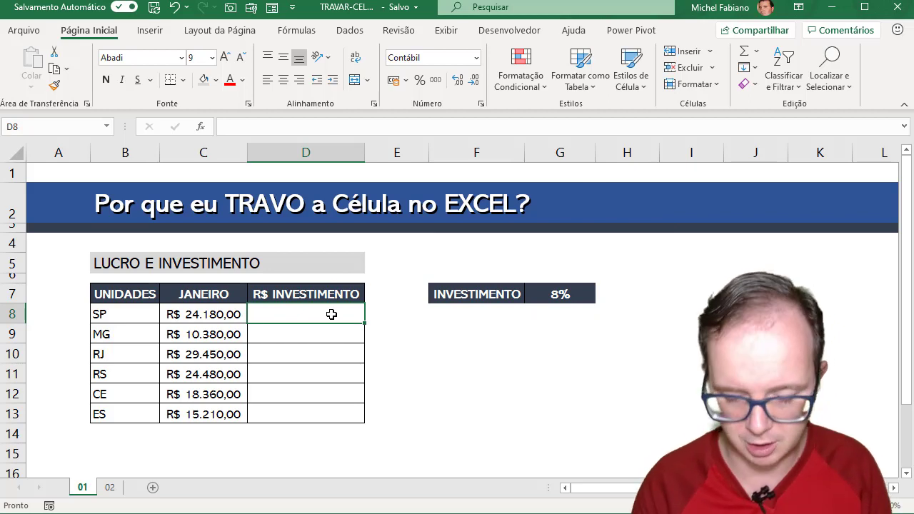
{"action": "type", "text": "="}
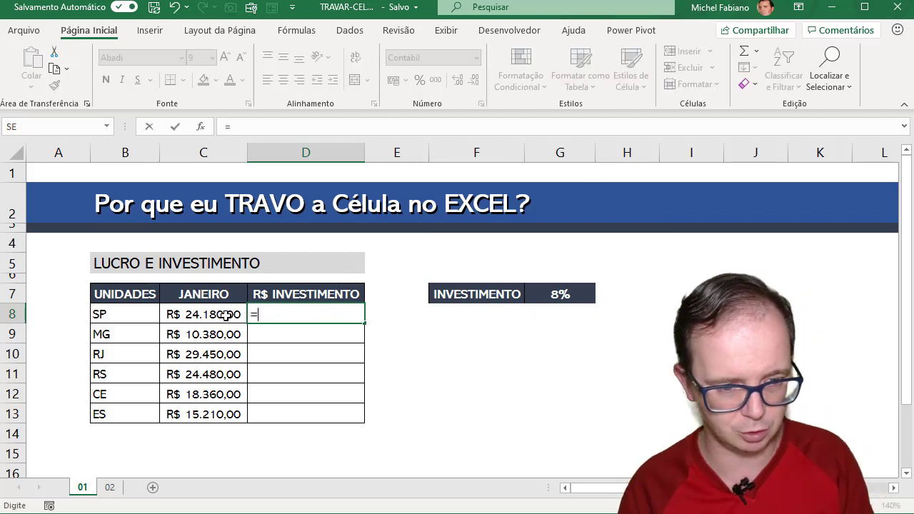
{"action": "left_click", "coordinate": [226, 314]}
{"action": "type", "text": "*"}
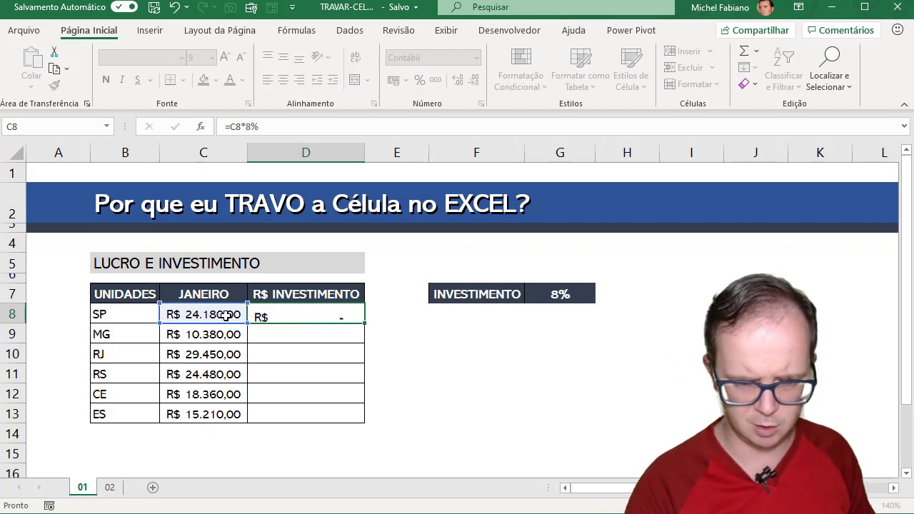
{"action": "key", "text": "Return"}
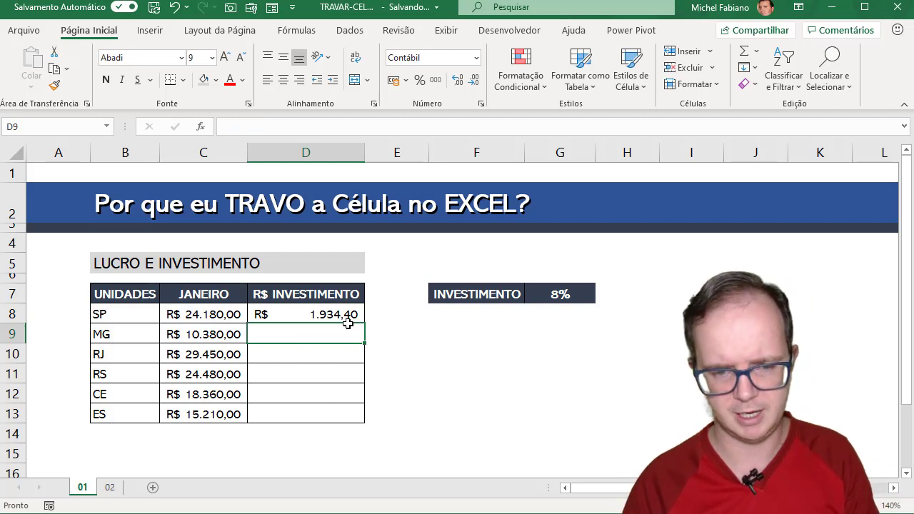
{"action": "left_click", "coordinate": [350, 318]}
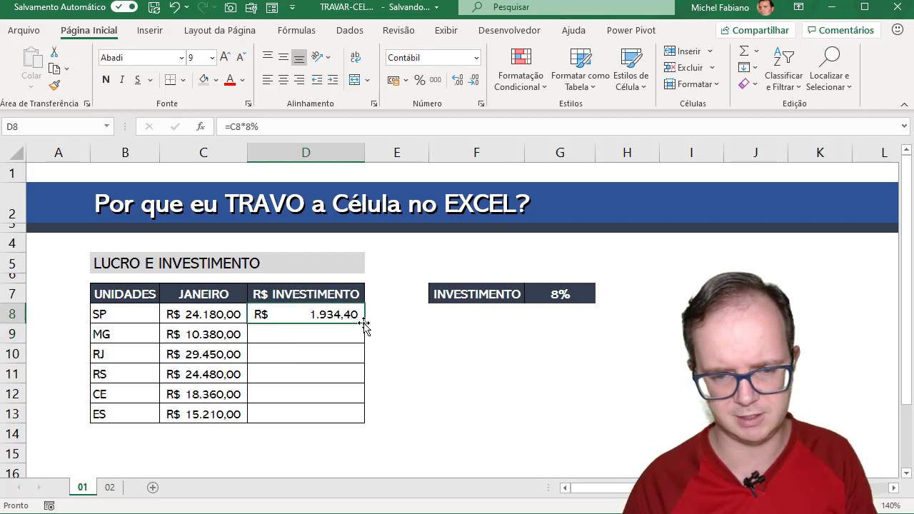
{"action": "double_click", "coordinate": [364, 323]}
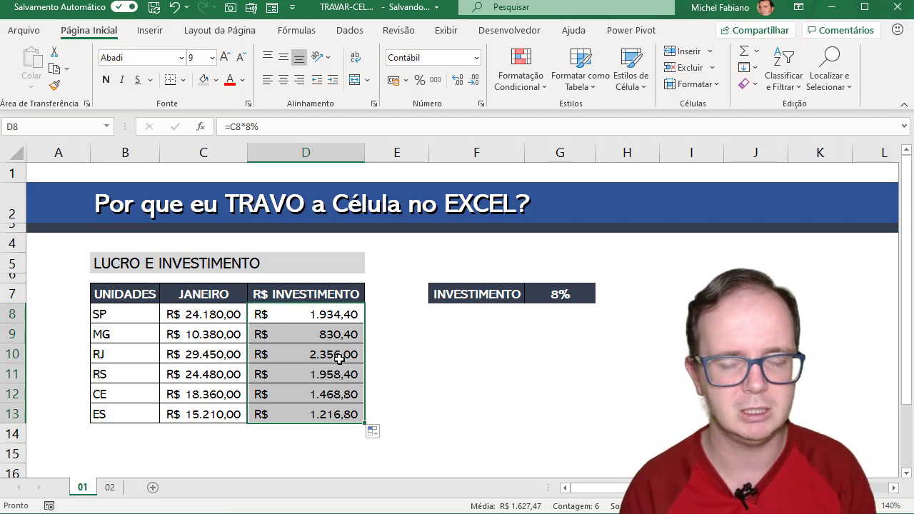
{"action": "left_click", "coordinate": [578, 296]}
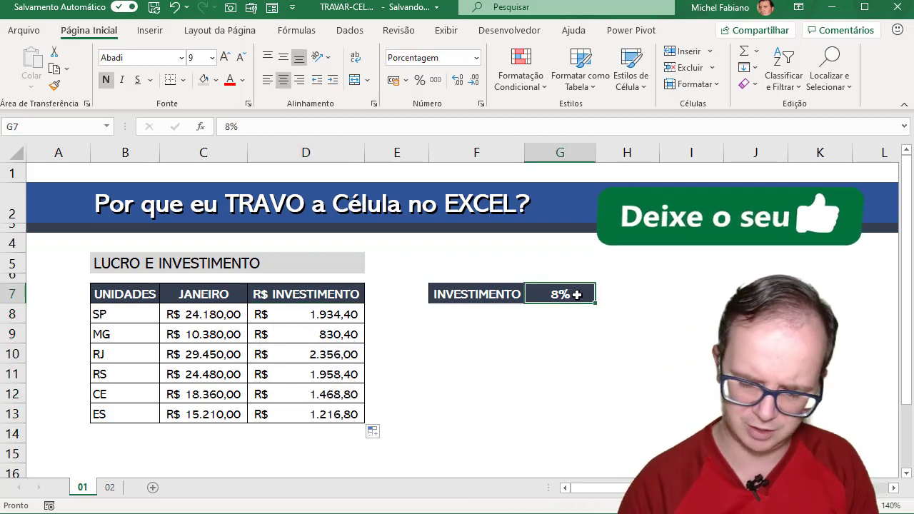
- Set G7 back to 5% and select D8:D13, whose values stay fixed at 8%
{"action": "type", "text": "5"}
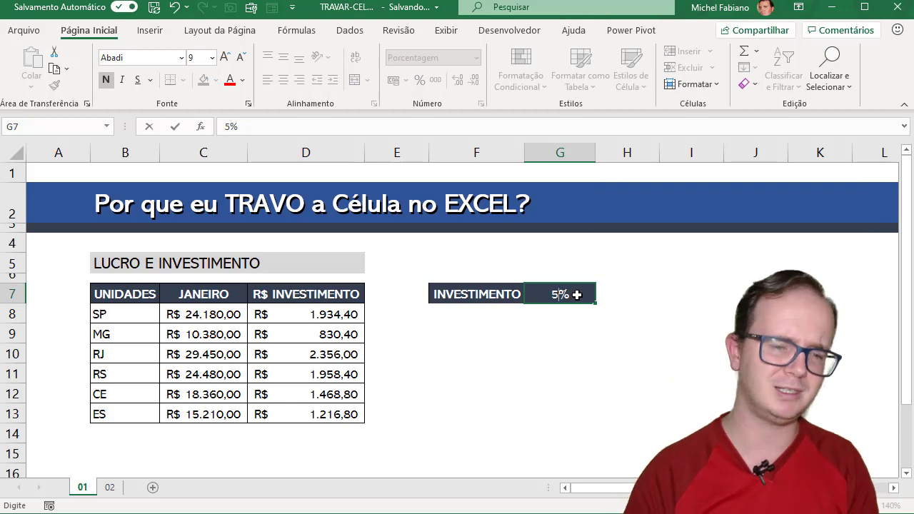
{"action": "key", "text": "Return"}
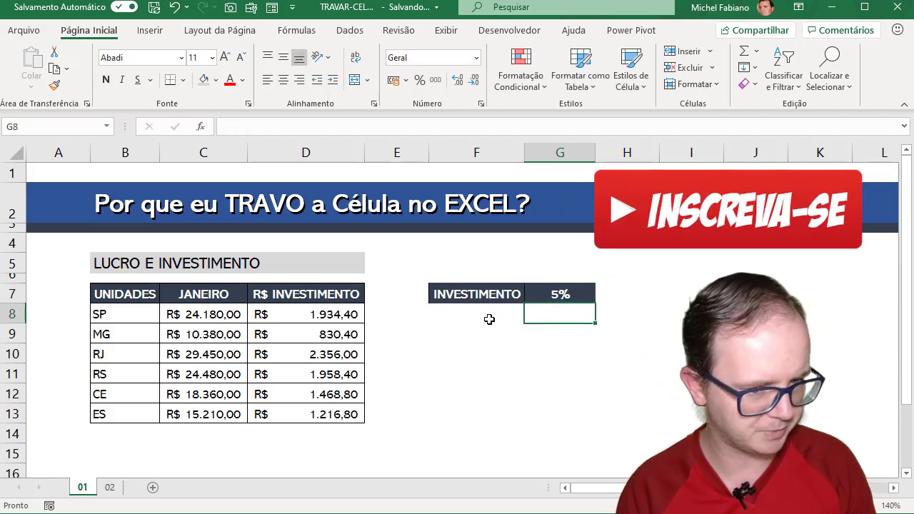
{"action": "left_click_drag", "start_coordinate": [353, 314], "coordinate": [333, 413]}
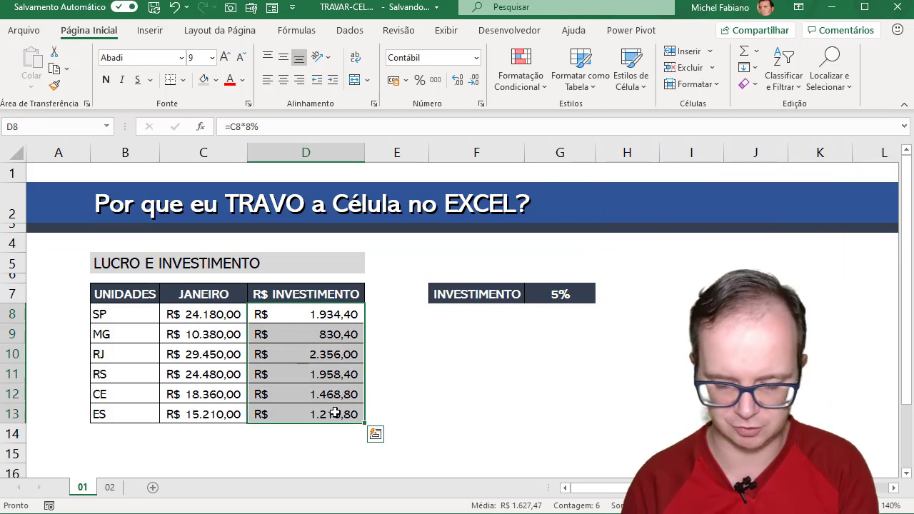
- Clear the investment results, enter SP's formula as C8 times G7, and set G7 to 8%
{"action": "key", "text": "Delete"}
{"action": "left_click", "coordinate": [323, 316]}
{"action": "type", "text": "="}
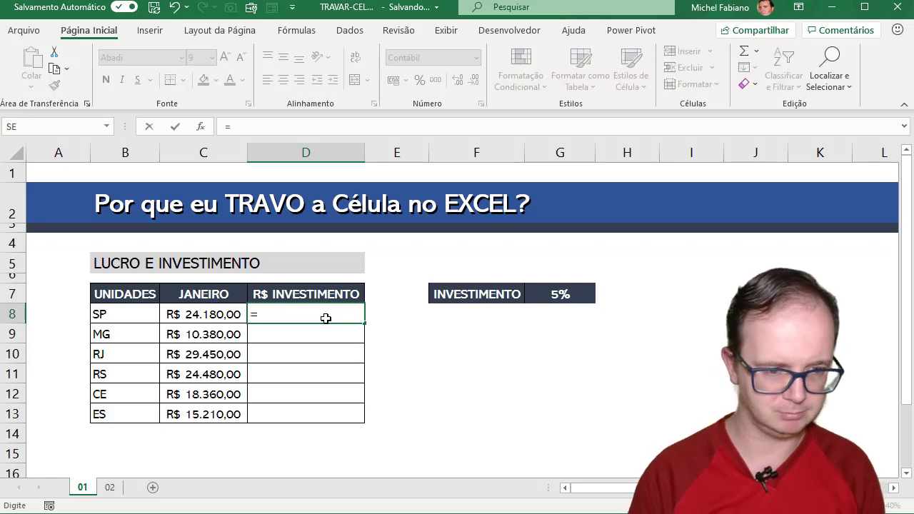
{"action": "left_click", "coordinate": [218, 319]}
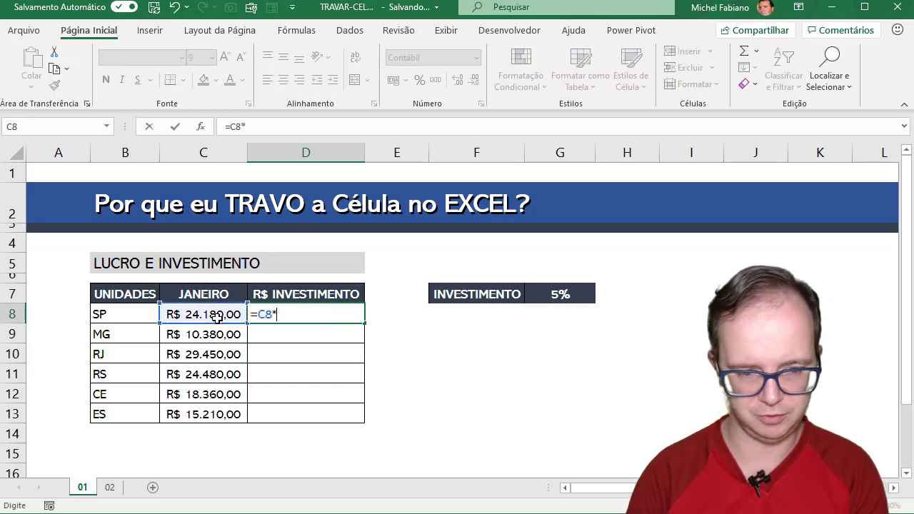
{"action": "left_click", "coordinate": [542, 293]}
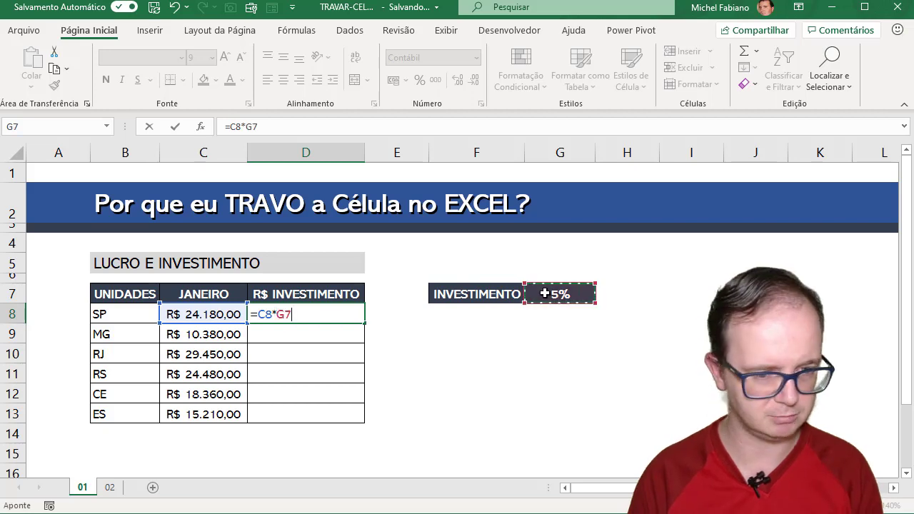
{"action": "key", "text": "ctrl+Return"}
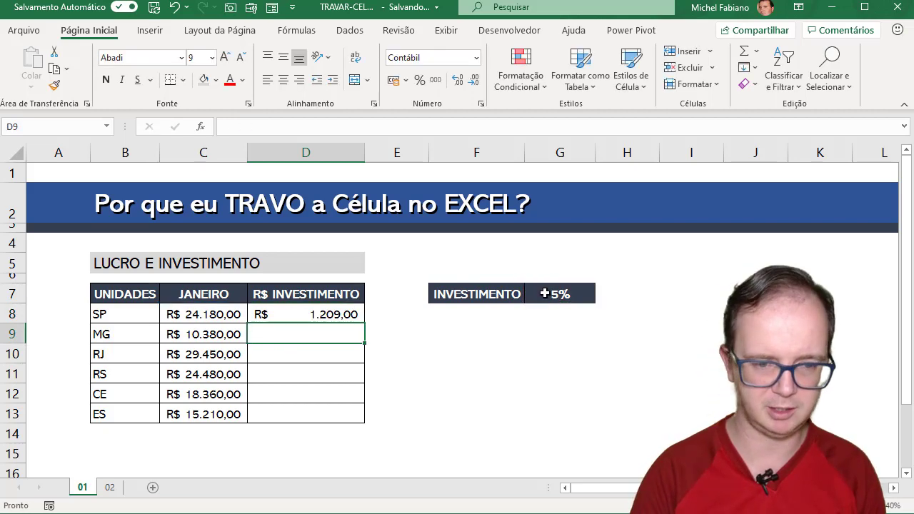
{"action": "left_click", "coordinate": [565, 293]}
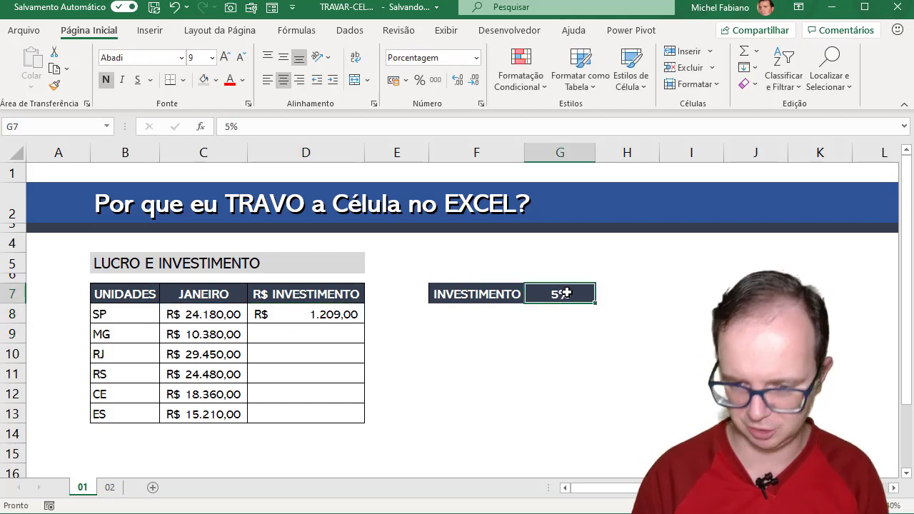
{"action": "type", "text": "8"}
{"action": "key", "text": "Return"}
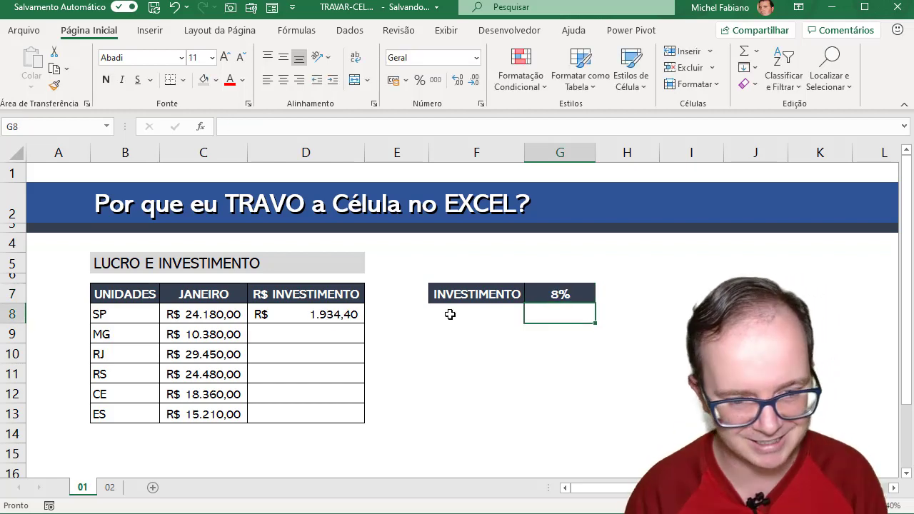
- Enter MG's and RJ's investments as their January values times the G7 rate
{"action": "left_click", "coordinate": [318, 335]}
{"action": "type", "text": "="}
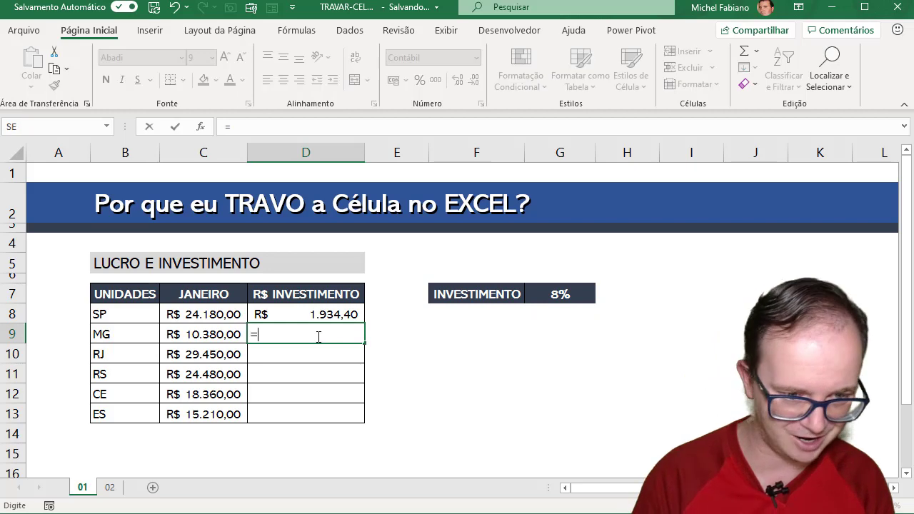
{"action": "left_click", "coordinate": [208, 336]}
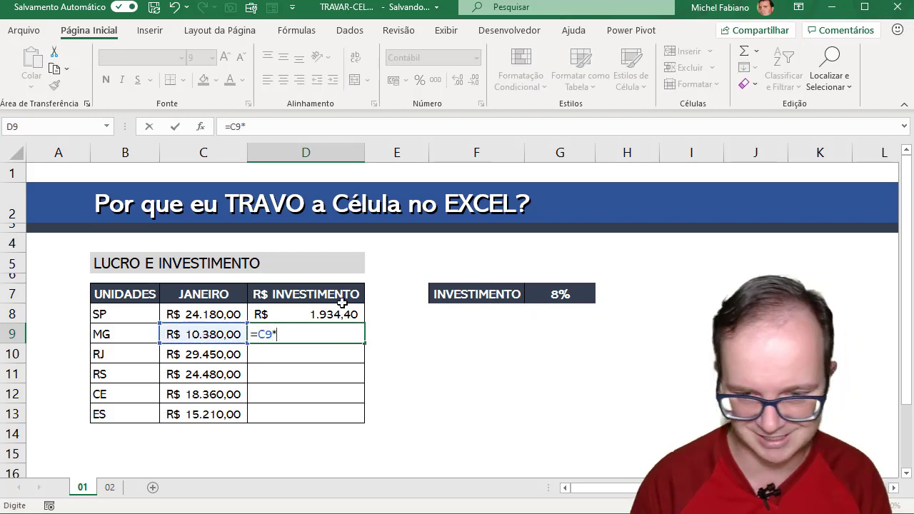
{"action": "left_click", "coordinate": [570, 298]}
{"action": "key", "text": "Return"}
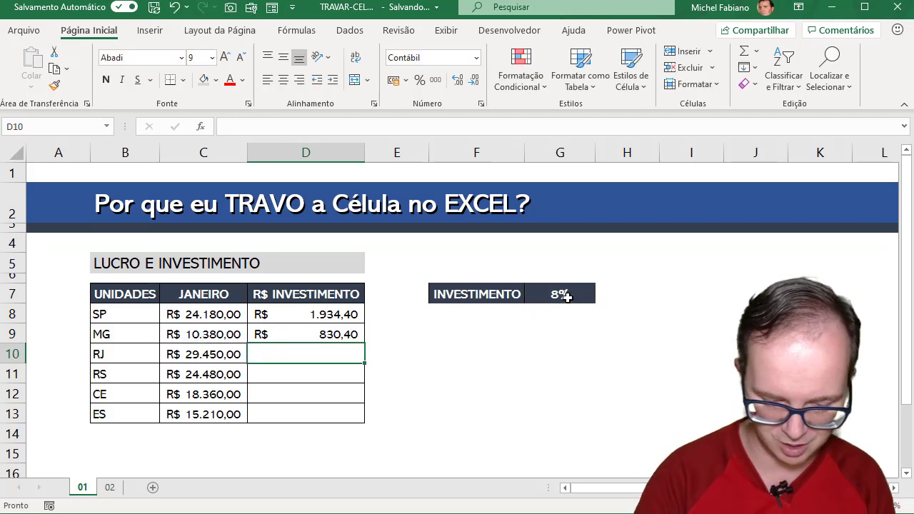
{"action": "type", "text": "="}
{"action": "left_click", "coordinate": [226, 352]}
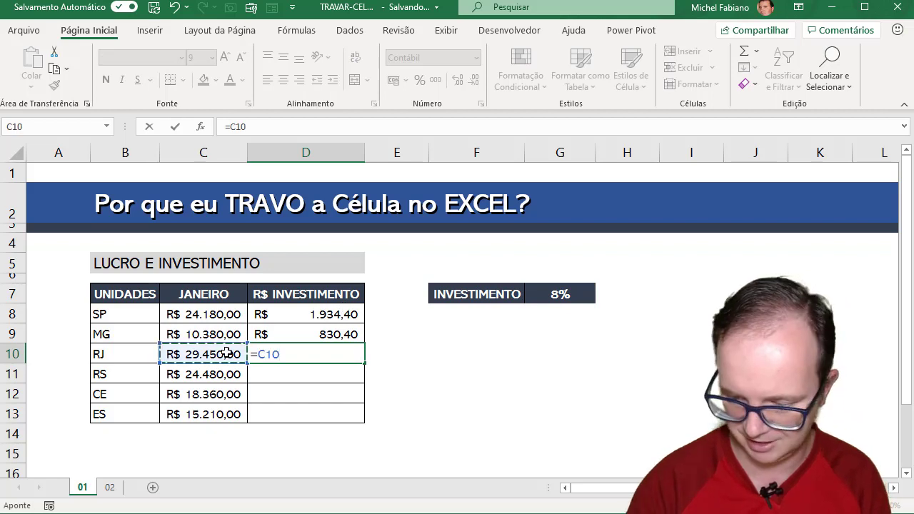
{"action": "left_click", "coordinate": [551, 294]}
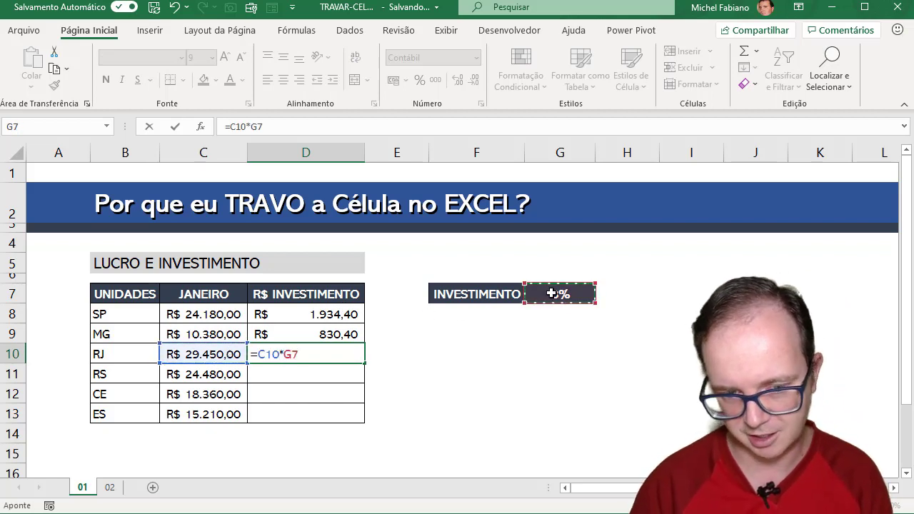
{"action": "key", "text": "Return"}
- Enter RS's and CE's investments as their January values times the G7 rate
{"action": "type", "text": "="}
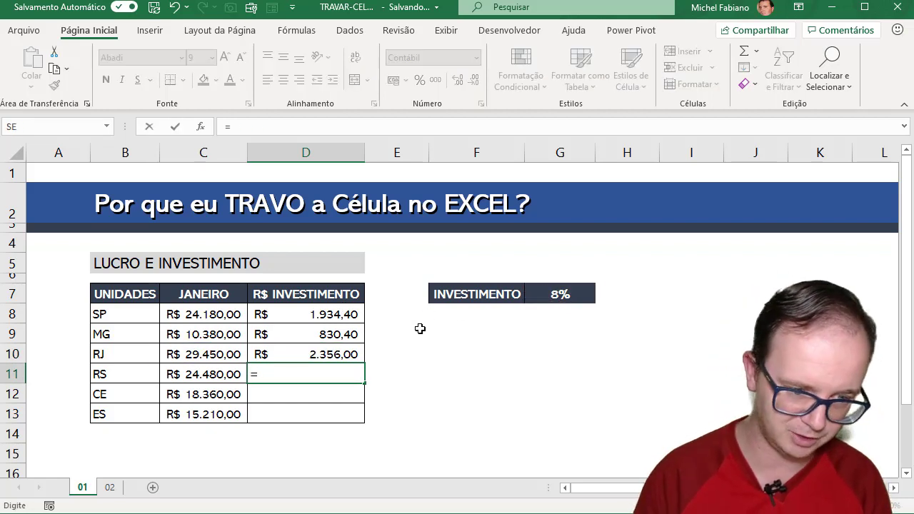
{"action": "left_click", "coordinate": [224, 370]}
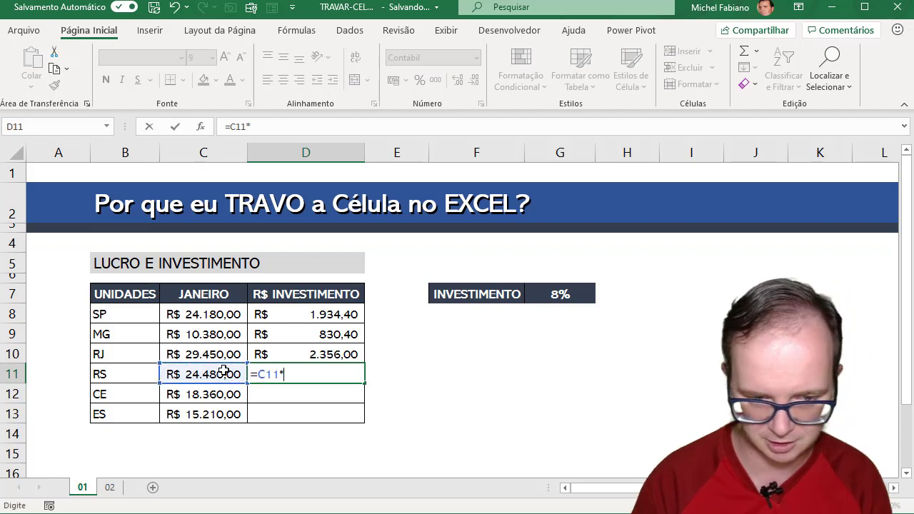
{"action": "left_click", "coordinate": [564, 293]}
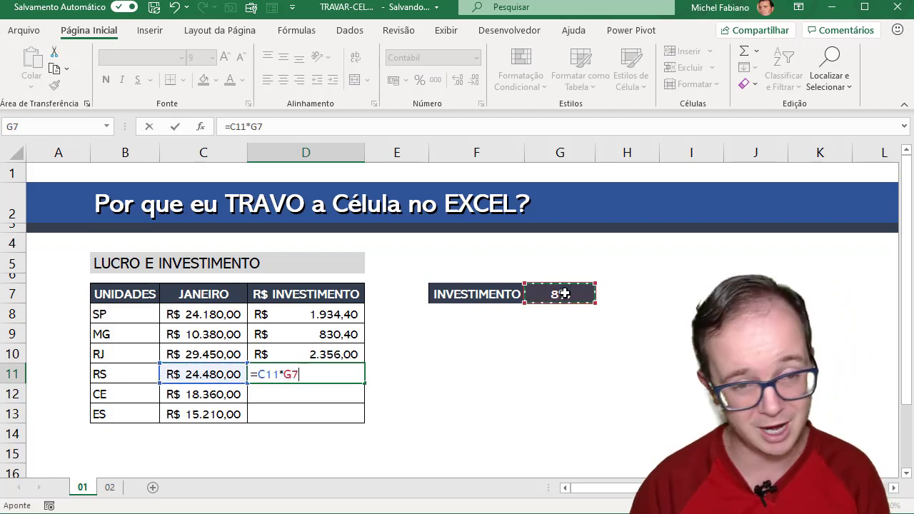
{"action": "key", "text": "Return"}
{"action": "type", "text": "="}
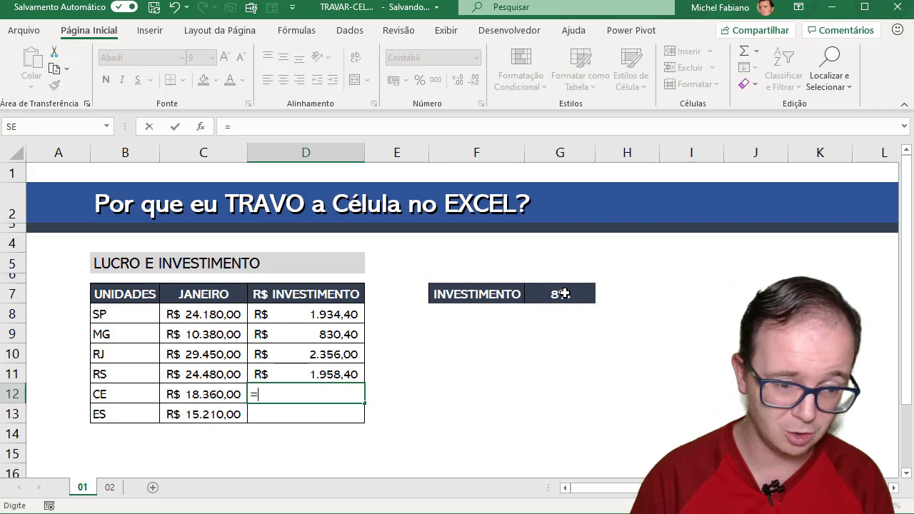
{"action": "left_click", "coordinate": [204, 400]}
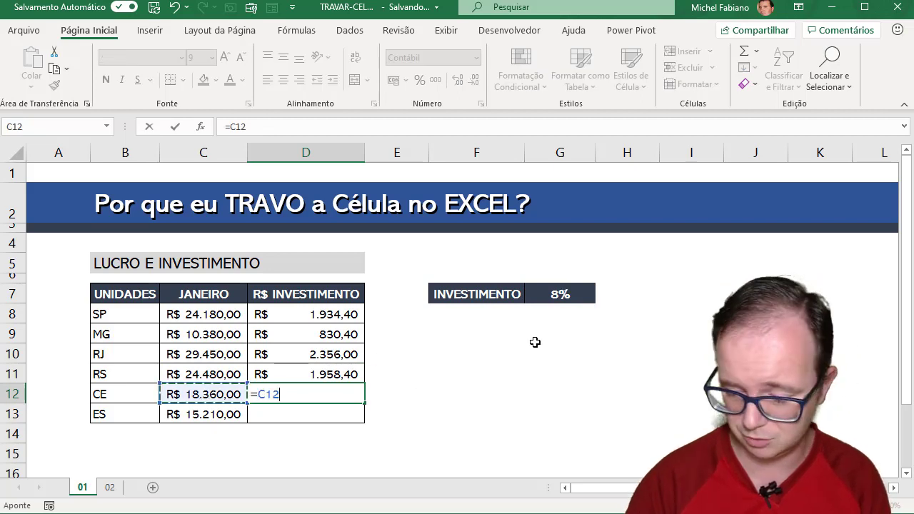
{"action": "type", "text": "*"}
{"action": "left_click", "coordinate": [577, 298]}
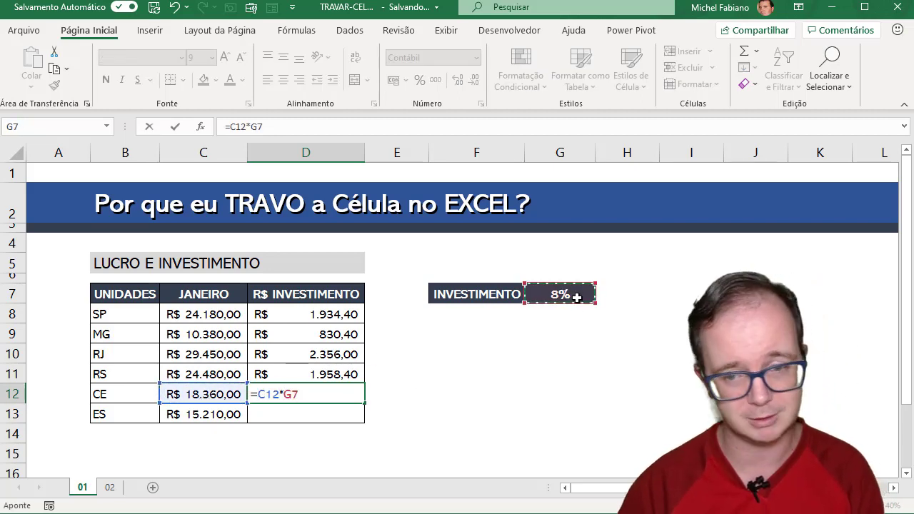
{"action": "key", "text": "Return"}
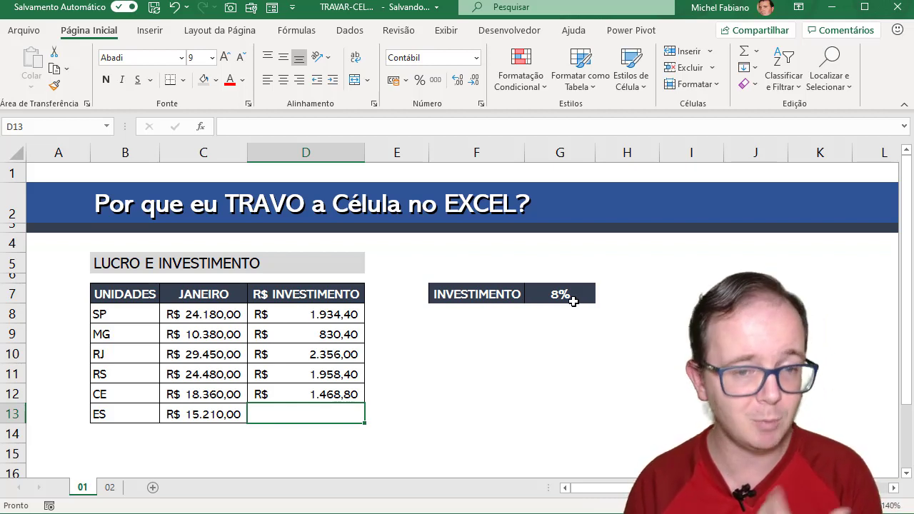
{"action": "left_click", "coordinate": [567, 323]}
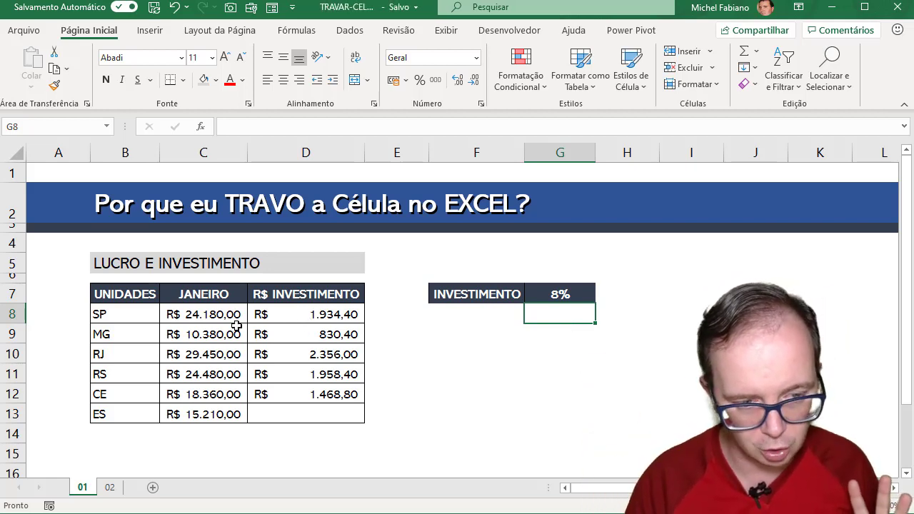
- Change G7 to 5%, then 9%, and delete the investment amounts in D8:D13
{"action": "left_click", "coordinate": [575, 293]}
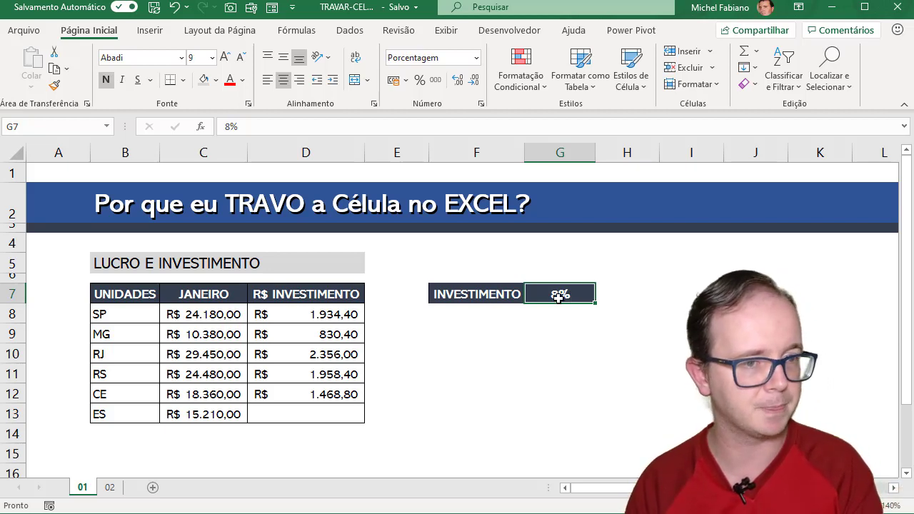
{"action": "type", "text": "5"}
{"action": "key", "text": "Return"}
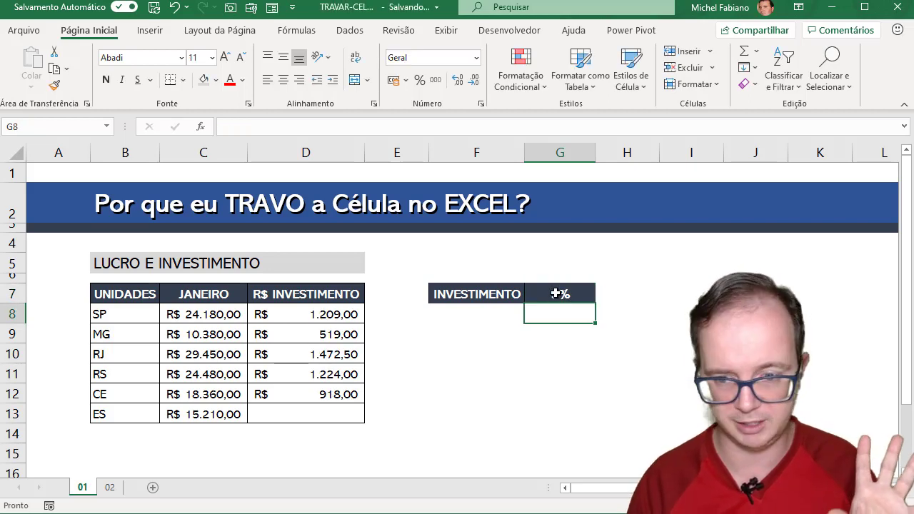
{"action": "left_click", "coordinate": [556, 293]}
{"action": "type", "text": "9"}
{"action": "key", "text": "Return"}
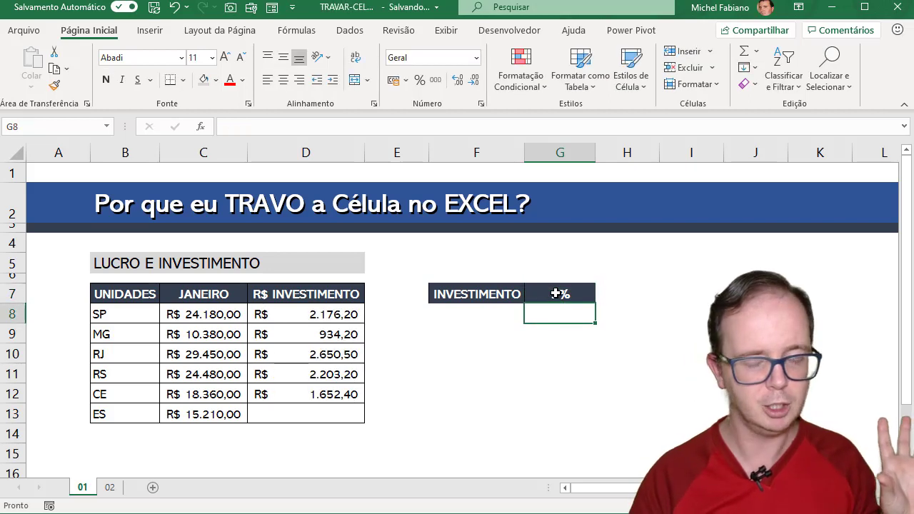
{"action": "left_click_drag", "start_coordinate": [343, 316], "coordinate": [337, 412]}
{"action": "key", "text": "Delete"}
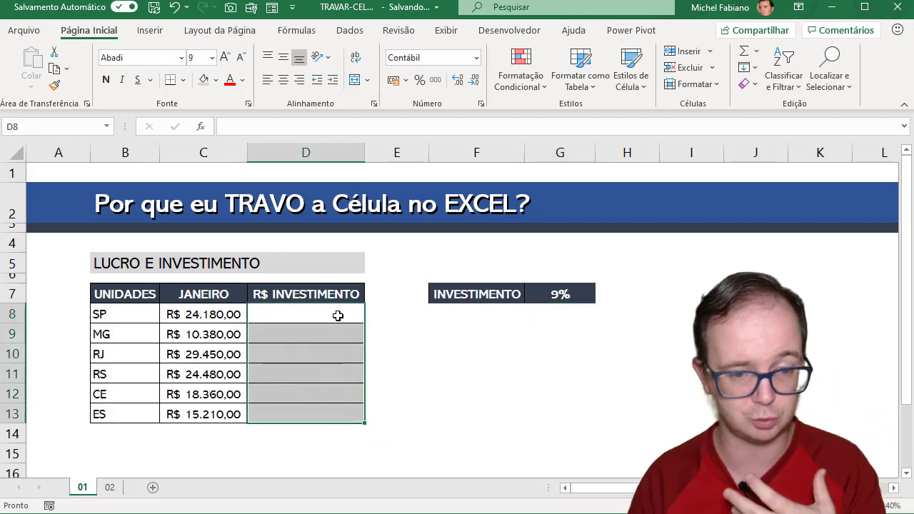
{"action": "left_click", "coordinate": [337, 315]}
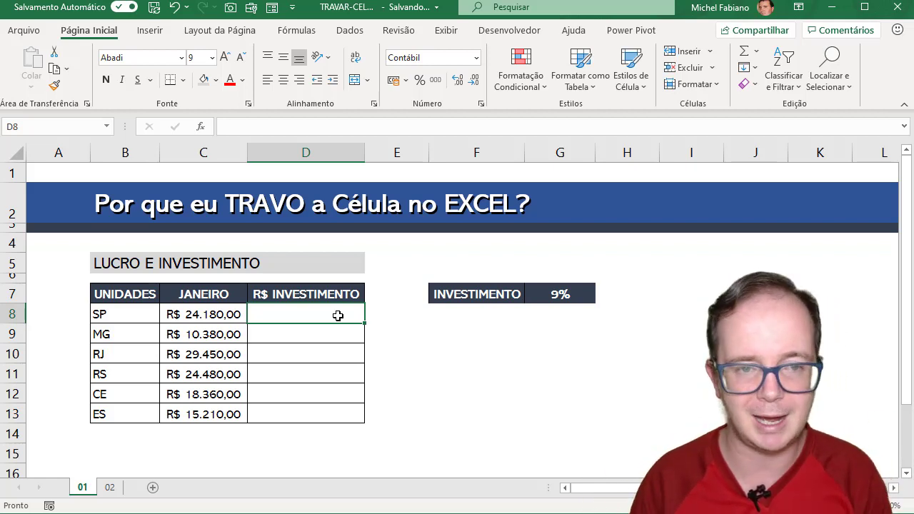
{"action": "type", "text": "="}
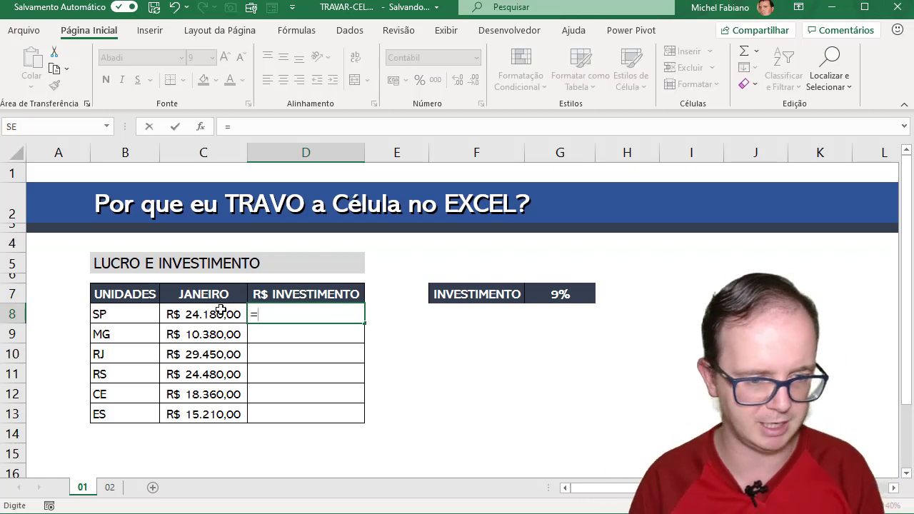
{"action": "left_click", "coordinate": [207, 313]}
{"action": "type", "text": "*"}
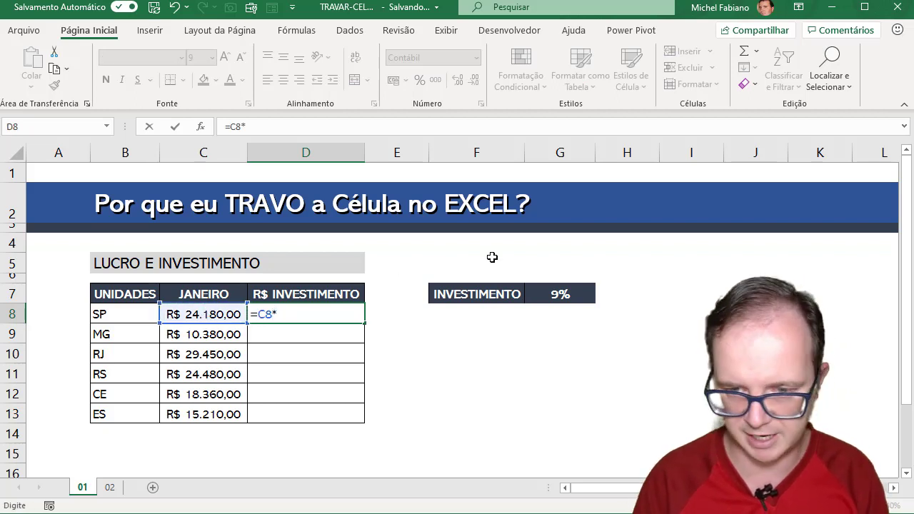
{"action": "left_click", "coordinate": [567, 294]}
{"action": "key", "text": "Return"}
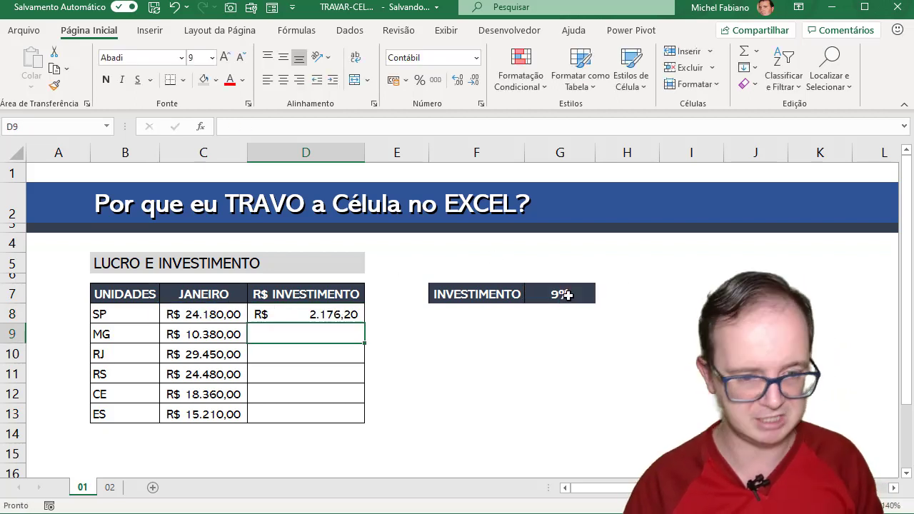
{"action": "left_click", "coordinate": [346, 314]}
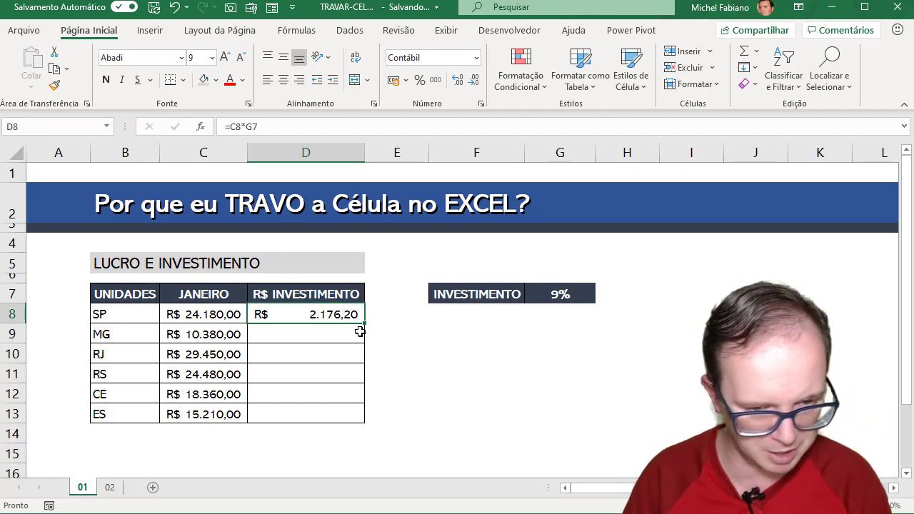
{"action": "double_click", "coordinate": [364, 323]}
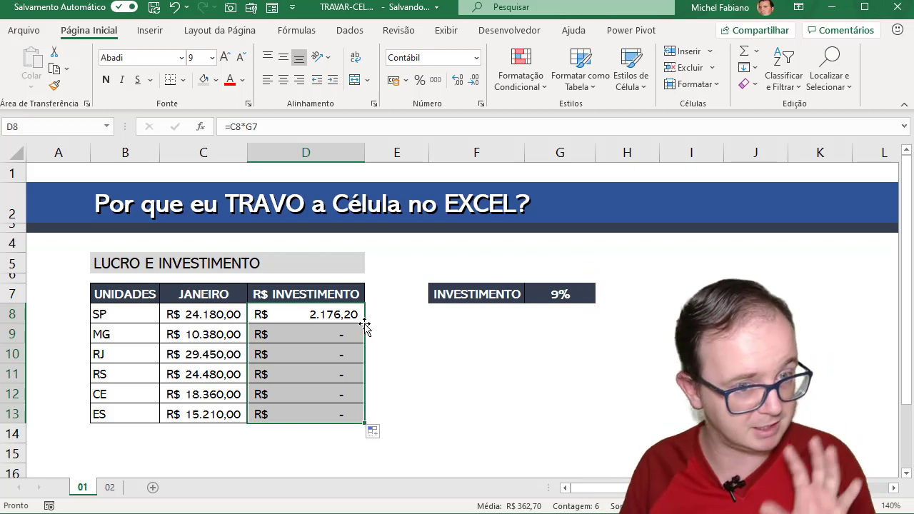
{"action": "left_click_drag", "start_coordinate": [352, 318], "coordinate": [354, 421]}
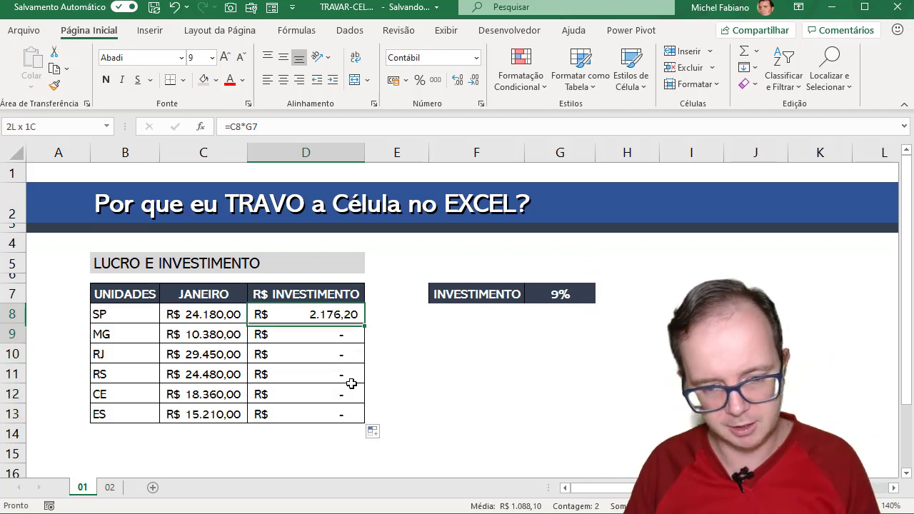
{"action": "key", "text": "Delete"}
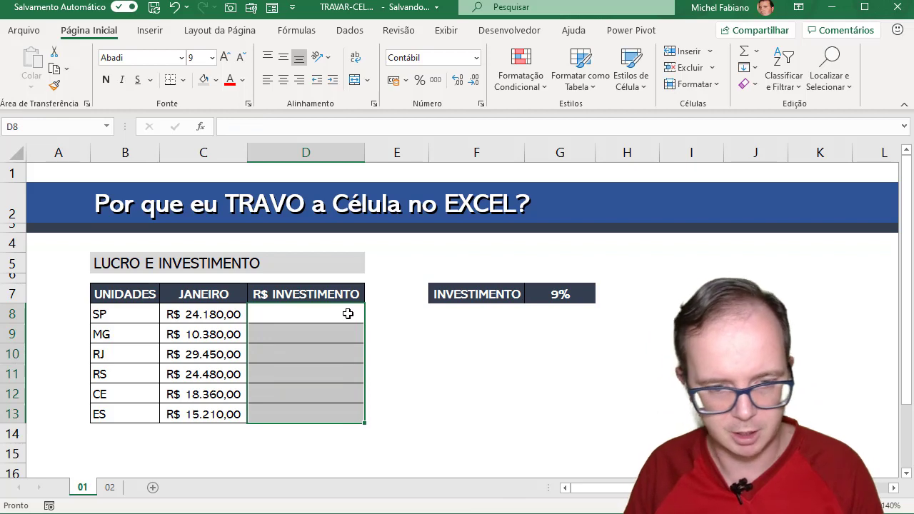
- Enter =C8*$G$7 in D8 so SP's investment shows R$ 2.176,20
{"action": "left_click", "coordinate": [348, 314]}
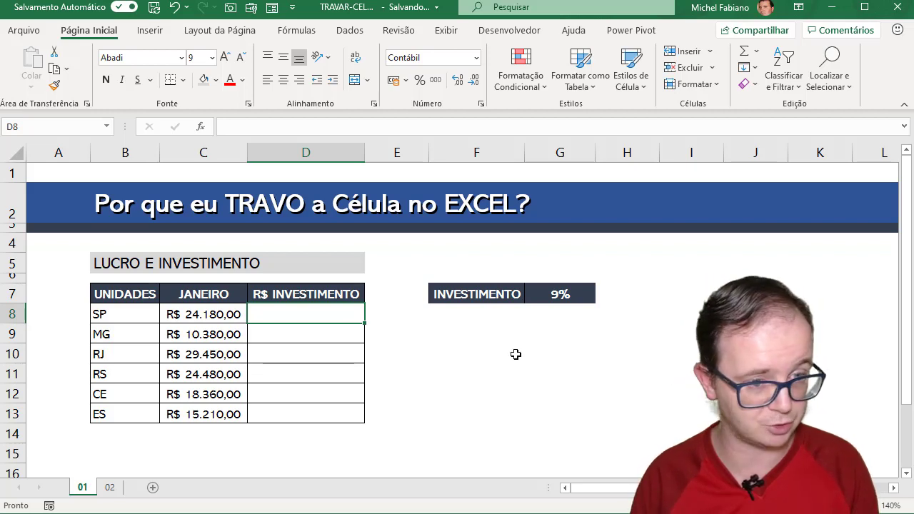
{"action": "left_click", "coordinate": [570, 296]}
{"action": "left_click", "coordinate": [325, 316]}
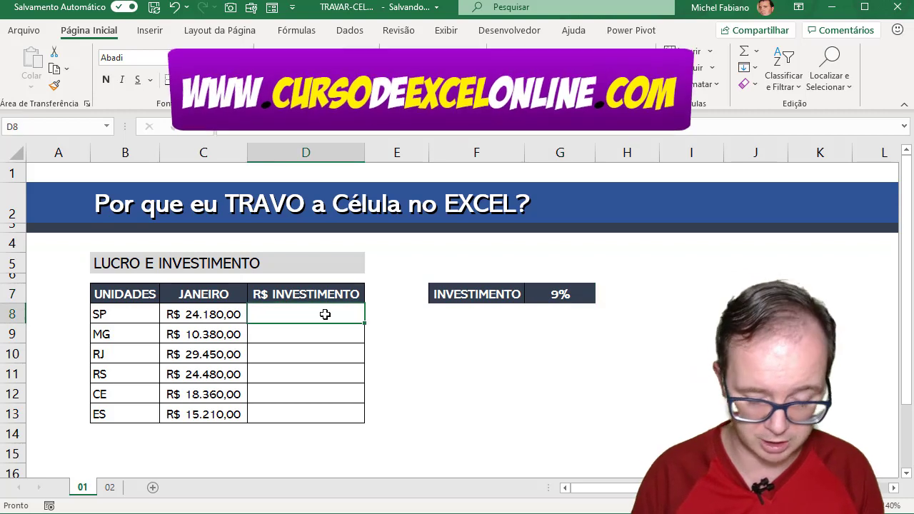
{"action": "type", "text": "="}
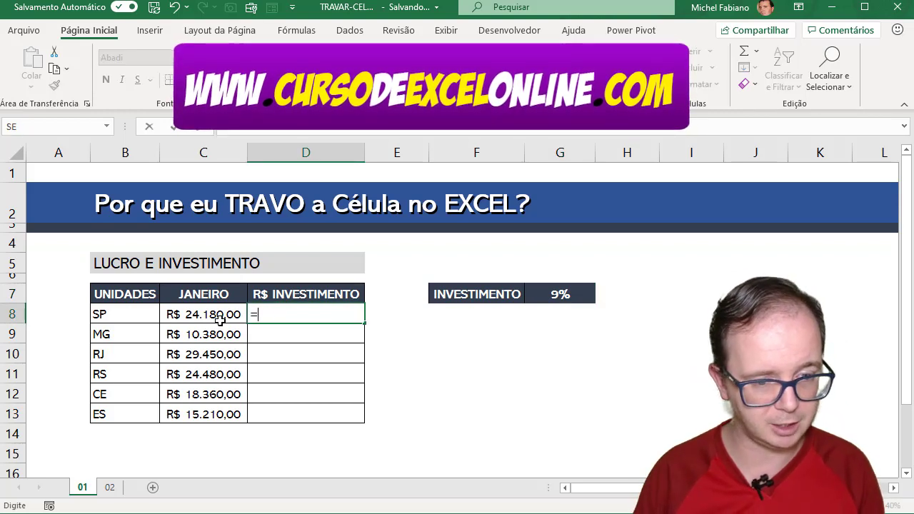
{"action": "left_click", "coordinate": [218, 317]}
{"action": "type", "text": "*"}
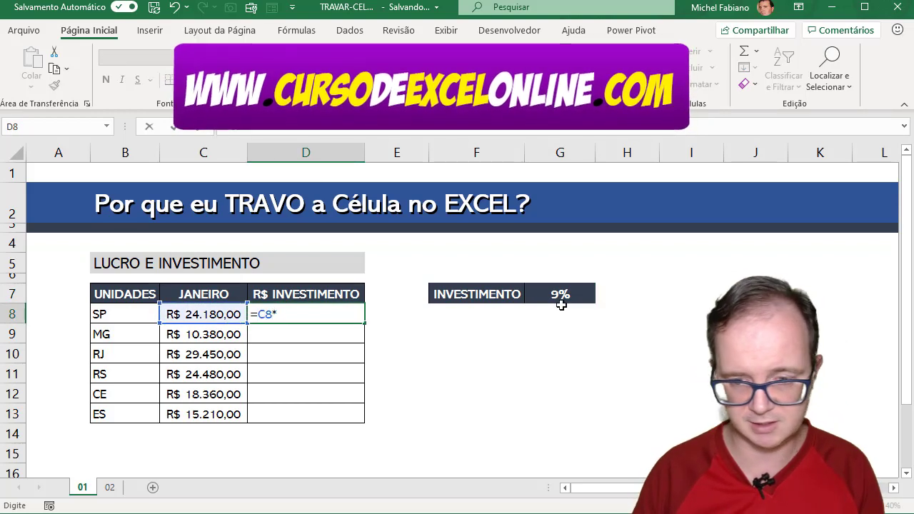
{"action": "left_click", "coordinate": [564, 295]}
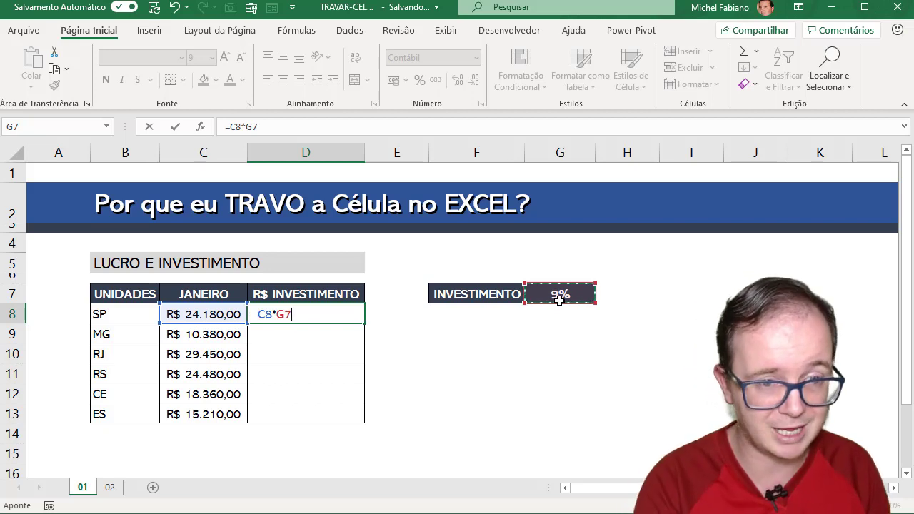
{"action": "key", "text": "F4"}
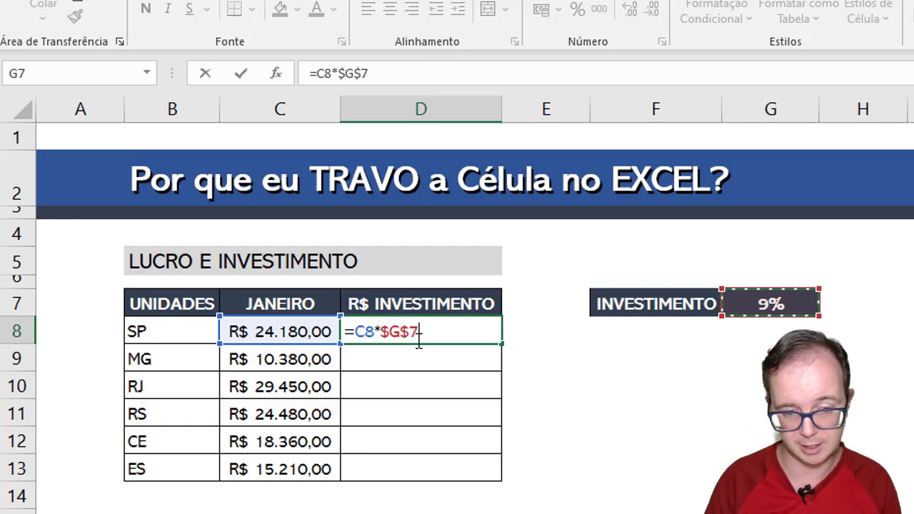
{"action": "key", "text": "Return"}
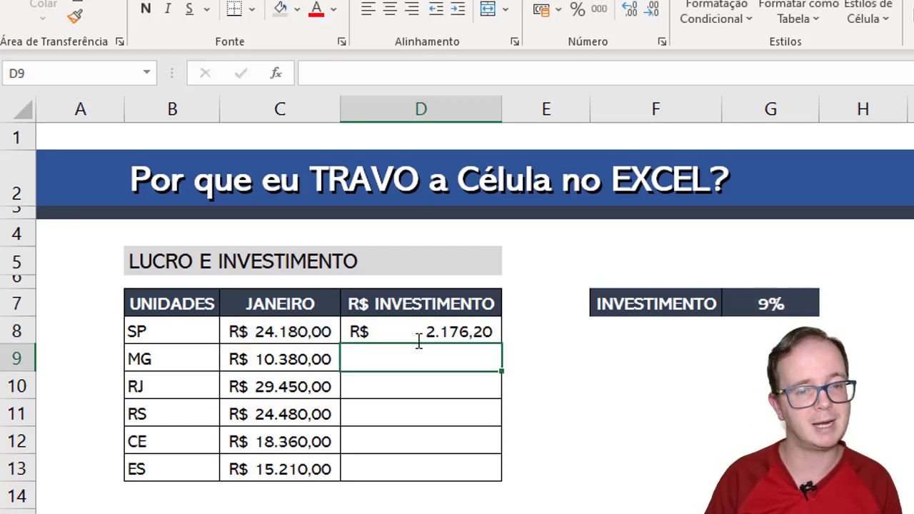
{"action": "left_click", "coordinate": [426, 333]}
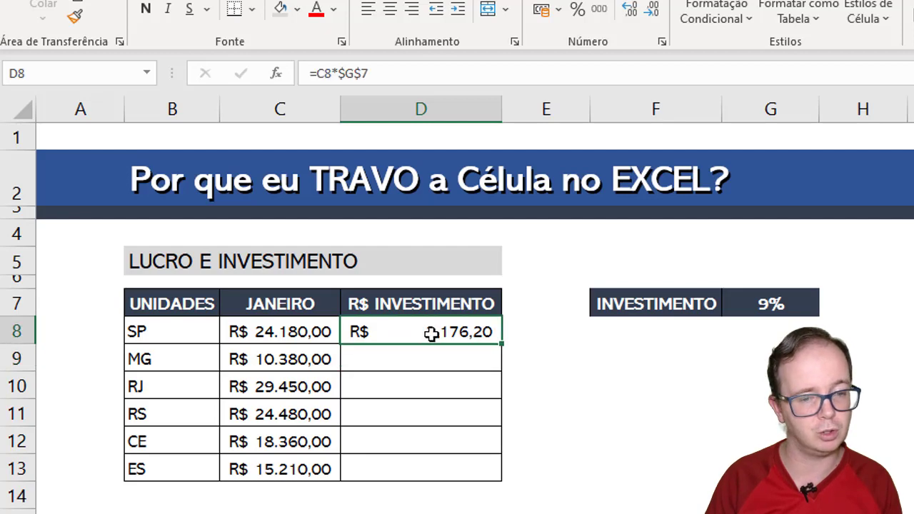
{"action": "double_click", "coordinate": [502, 345]}
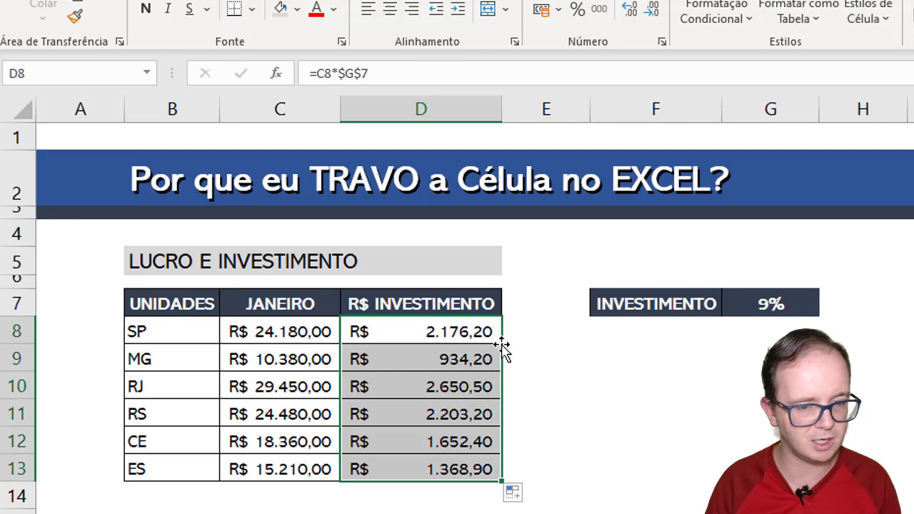
{"action": "left_click", "coordinate": [474, 362]}
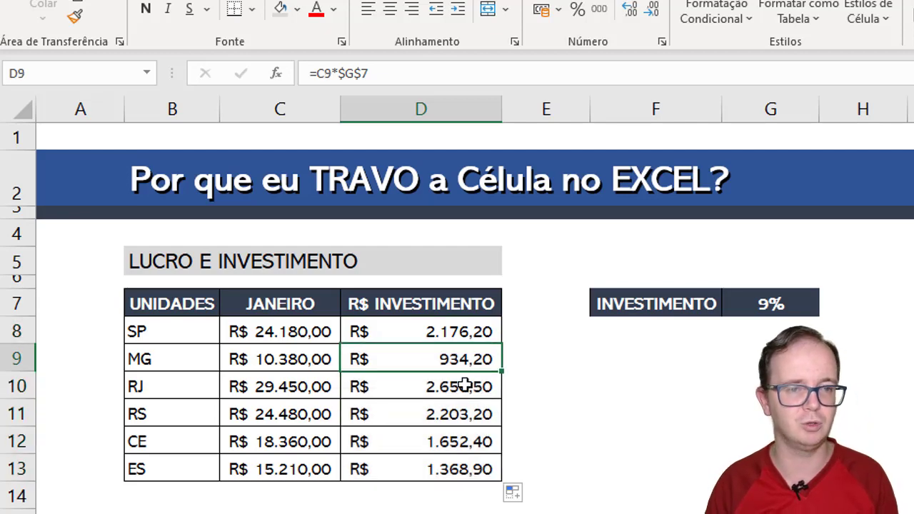
{"action": "left_click", "coordinate": [464, 387]}
{"action": "left_click", "coordinate": [461, 412]}
{"action": "left_click", "coordinate": [454, 442]}
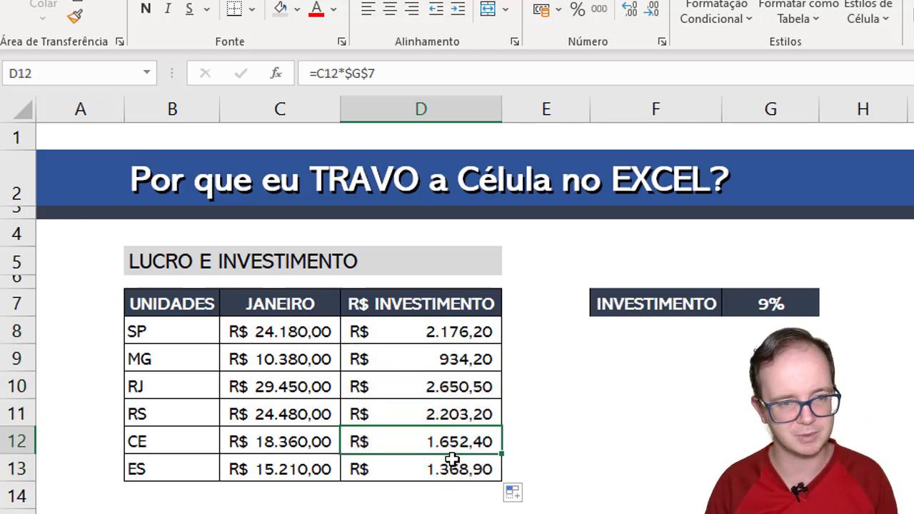
{"action": "left_click", "coordinate": [460, 470]}
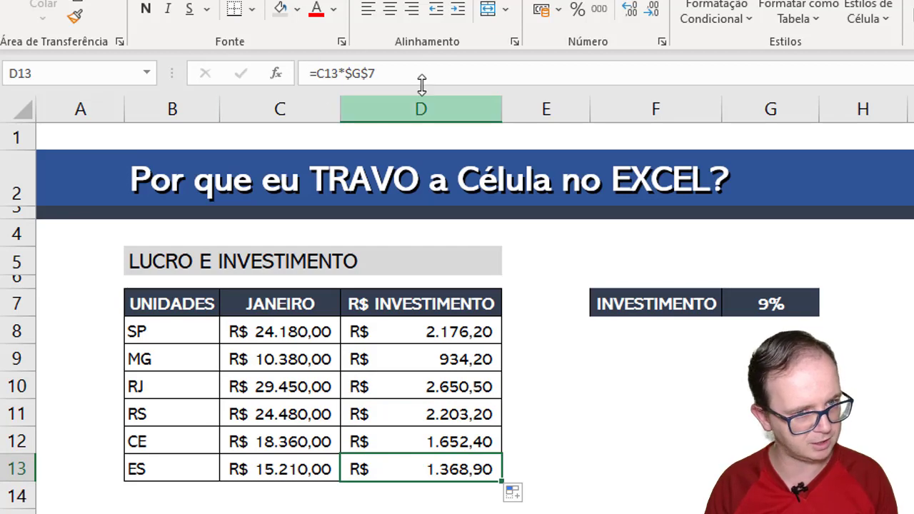
{"action": "left_click", "coordinate": [487, 386]}
{"action": "left_click", "coordinate": [475, 412]}
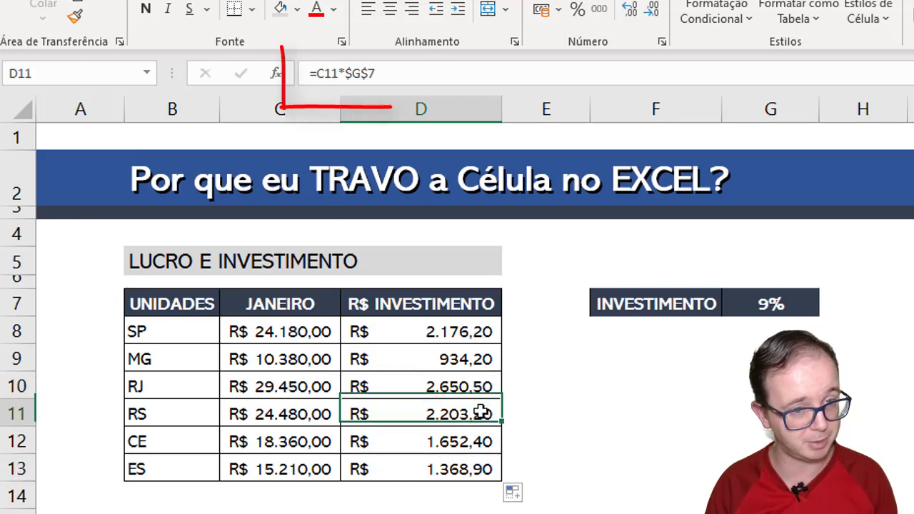
{"action": "left_click", "coordinate": [475, 439]}
{"action": "left_click", "coordinate": [473, 386]}
{"action": "left_click", "coordinate": [459, 356]}
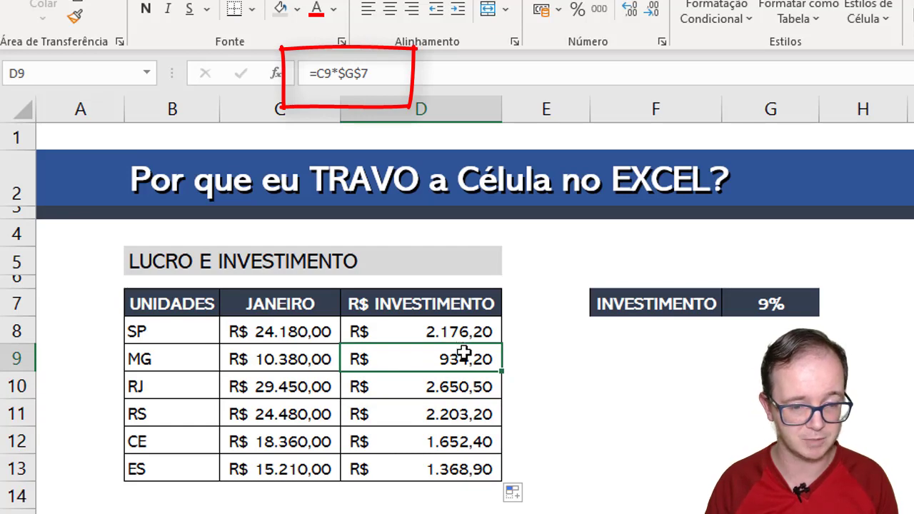
{"action": "double_click", "coordinate": [464, 353]}
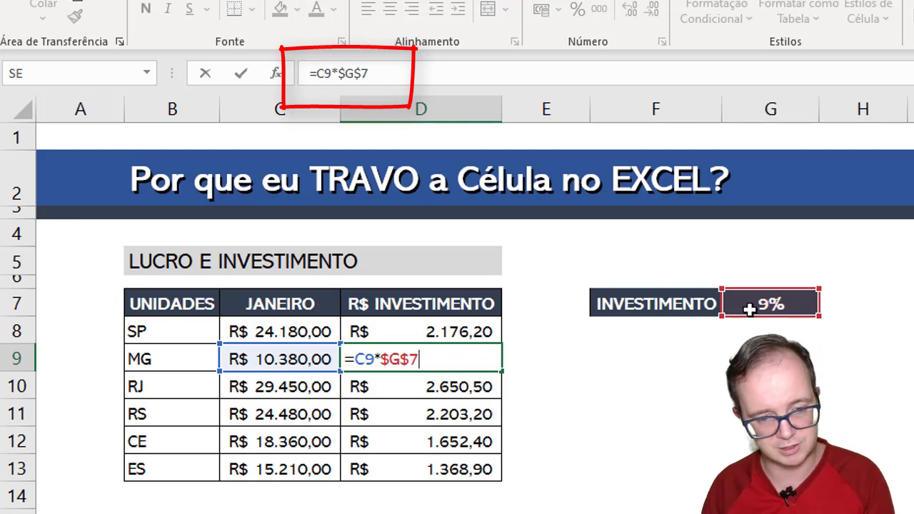
{"action": "key", "text": "Return"}
{"action": "double_click", "coordinate": [485, 386]}
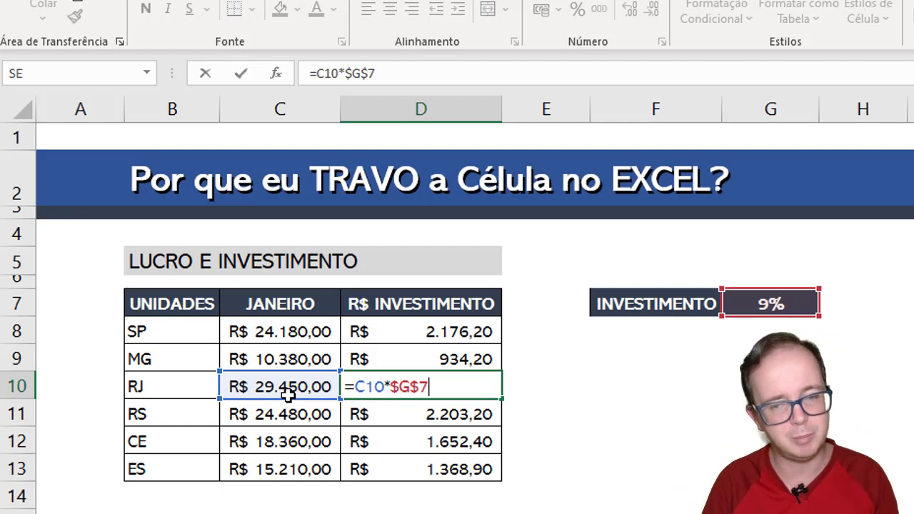
{"action": "key", "text": "Return"}
- Enter =C8 in H8 and fill it down to H13
{"action": "key", "text": "Right"}
{"action": "key", "text": "Up"}
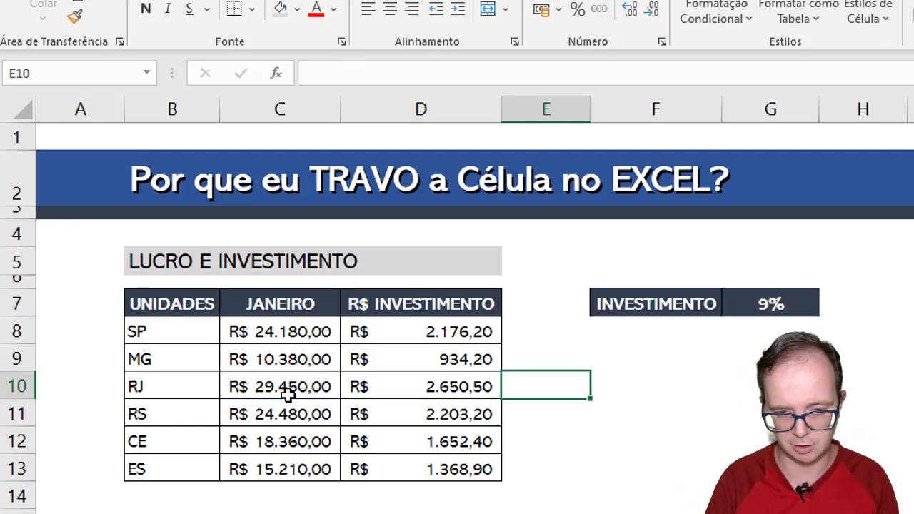
{"action": "key", "text": "Up"}
{"action": "key", "text": "Right"}
{"action": "key", "text": "Right"}
{"action": "key", "text": "Up"}
{"action": "key", "text": "Right"}
{"action": "key", "text": "Right"}
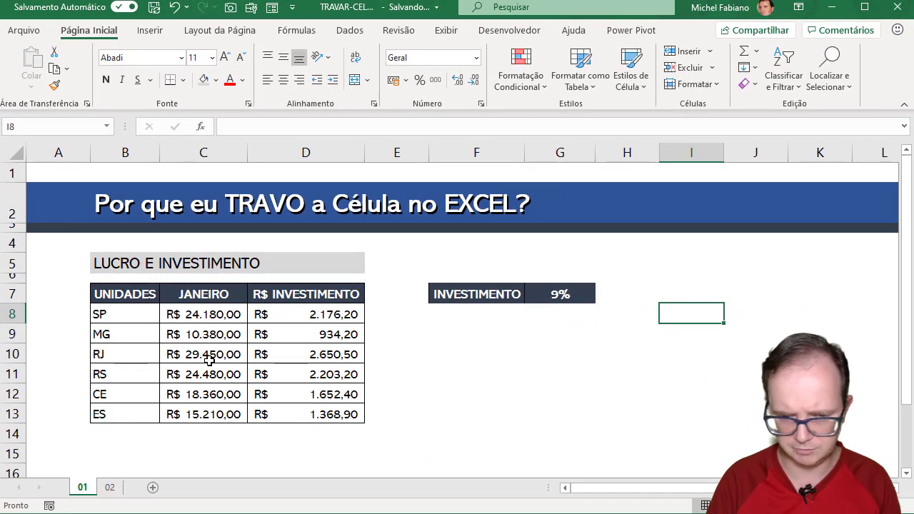
{"action": "key", "text": "Left"}
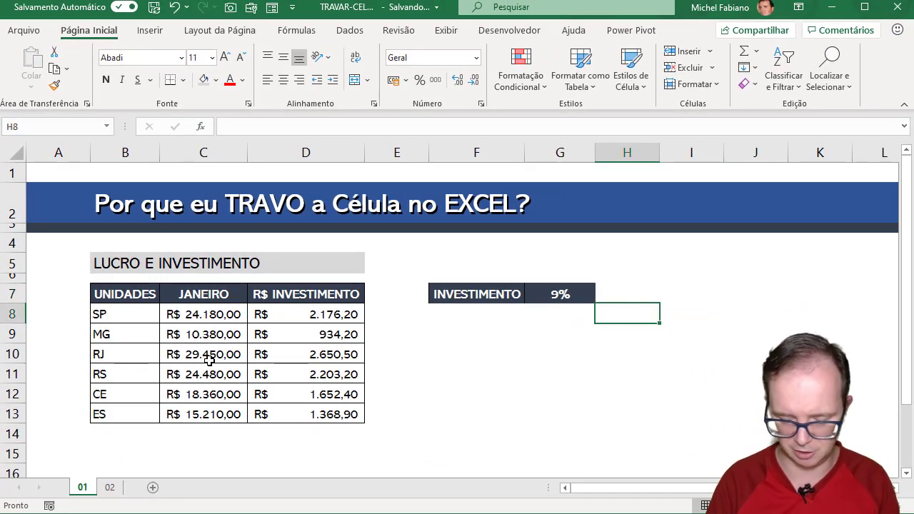
{"action": "type", "text": "="}
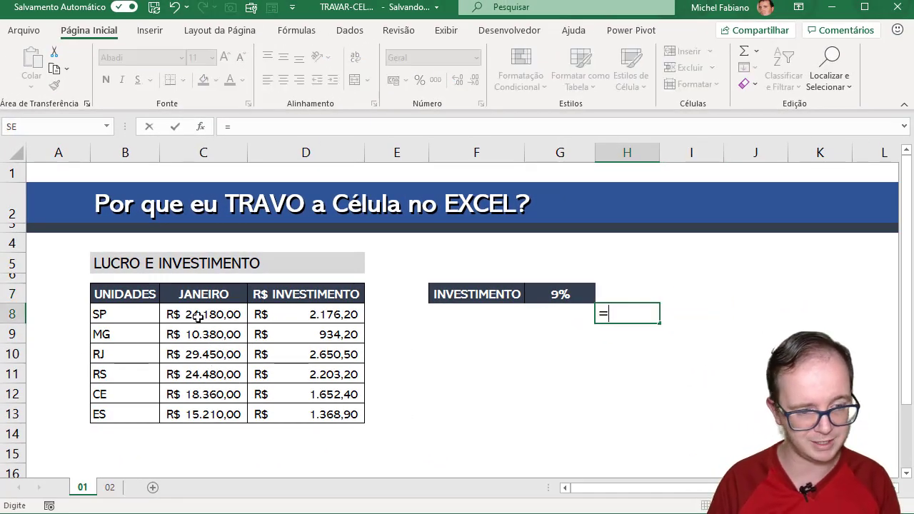
{"action": "left_click", "coordinate": [198, 316]}
{"action": "key", "text": "Return"}
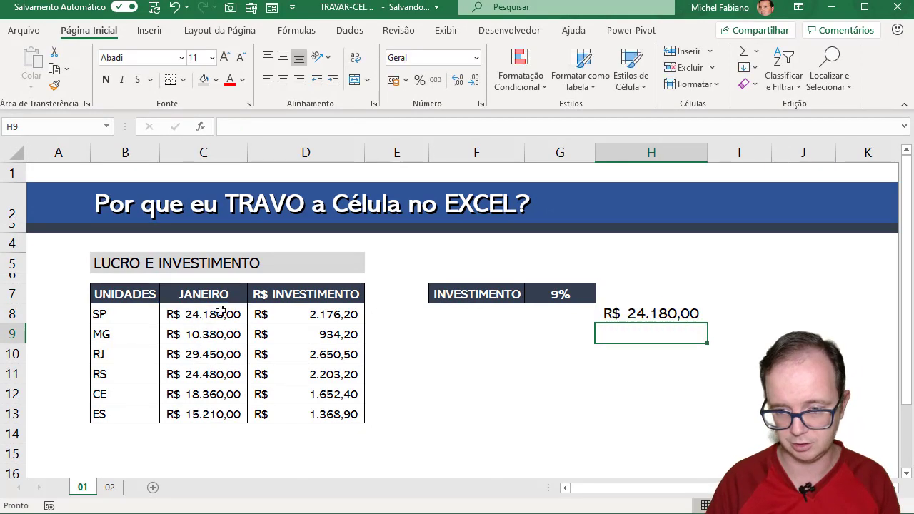
{"action": "left_click", "coordinate": [642, 319]}
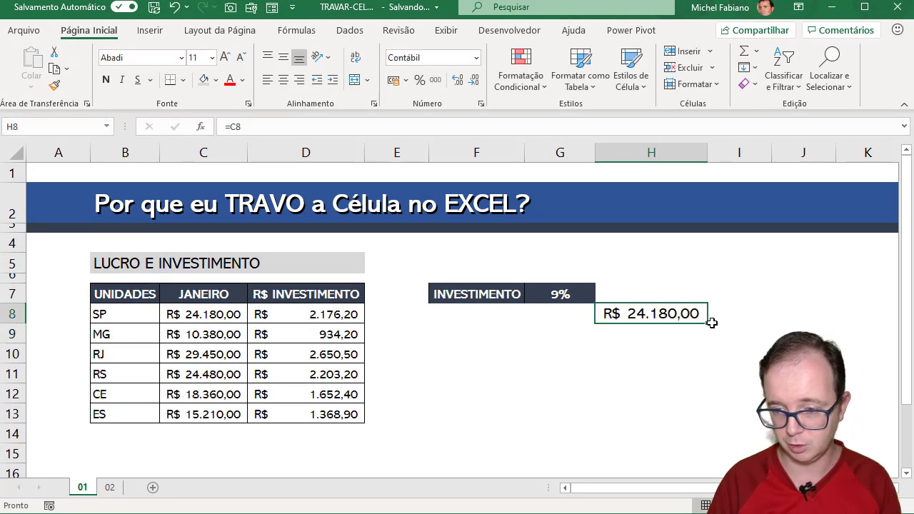
{"action": "left_click_drag", "start_coordinate": [708, 323], "coordinate": [701, 414]}
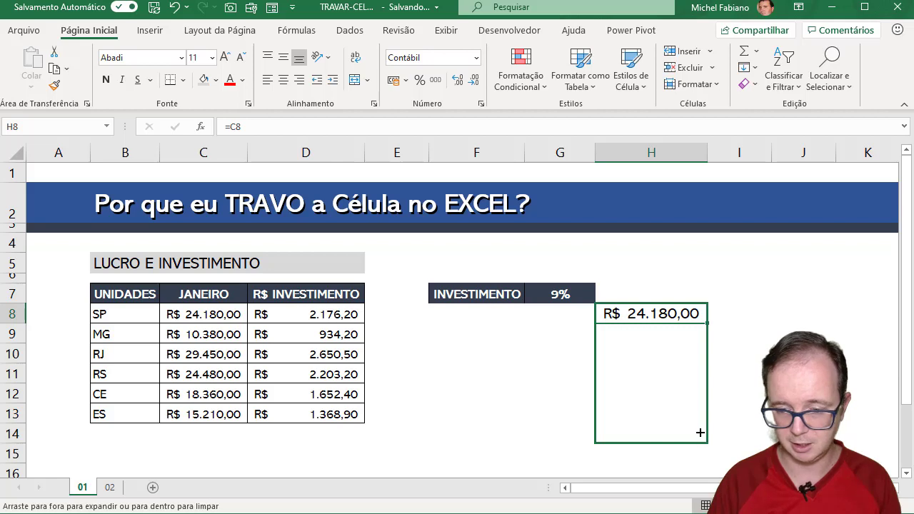
{"action": "left_click_drag", "start_coordinate": [702, 443], "coordinate": [700, 431]}
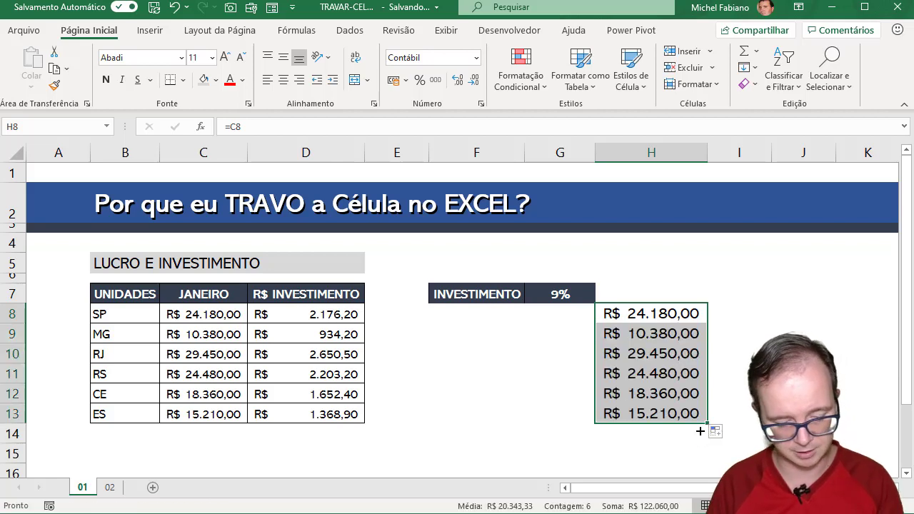
- Inspect H8 through H13 to confirm each references its own row, =C8 to =C13
{"action": "key", "text": "F2"}
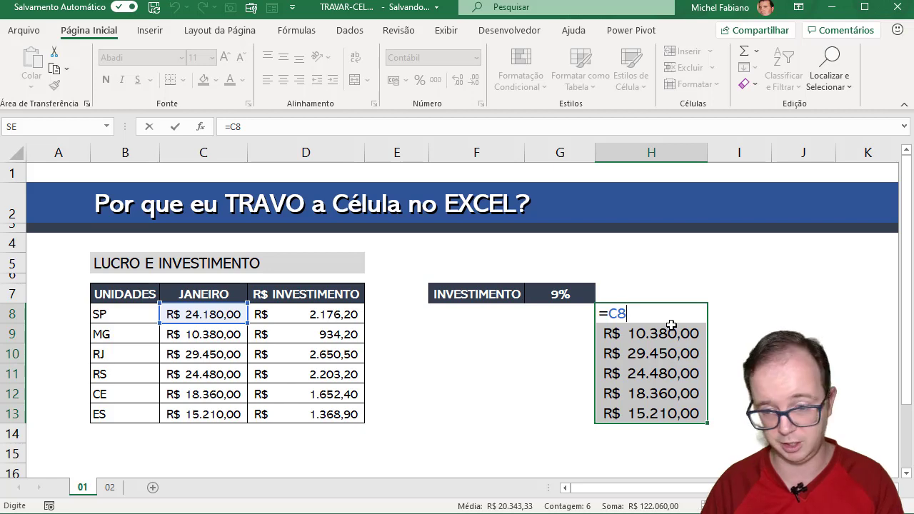
{"action": "key", "text": "Return"}
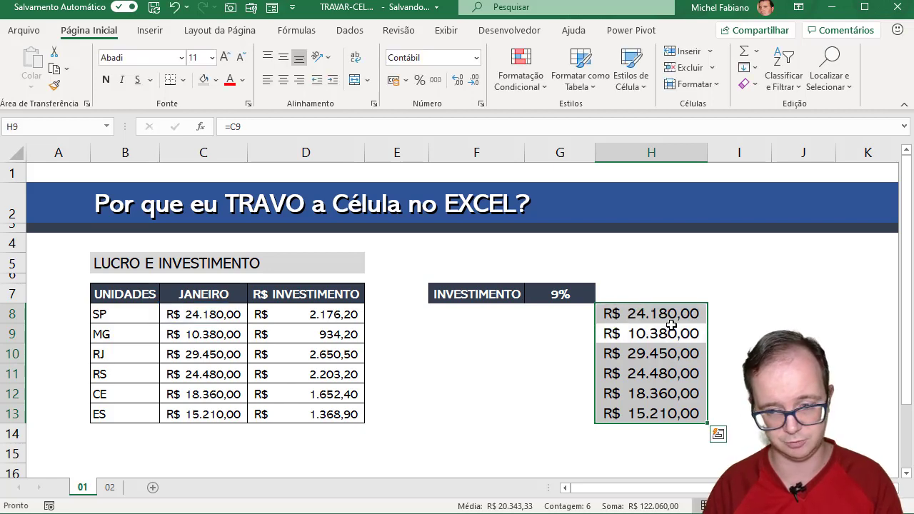
{"action": "left_click", "coordinate": [675, 331]}
{"action": "key", "text": "F2"}
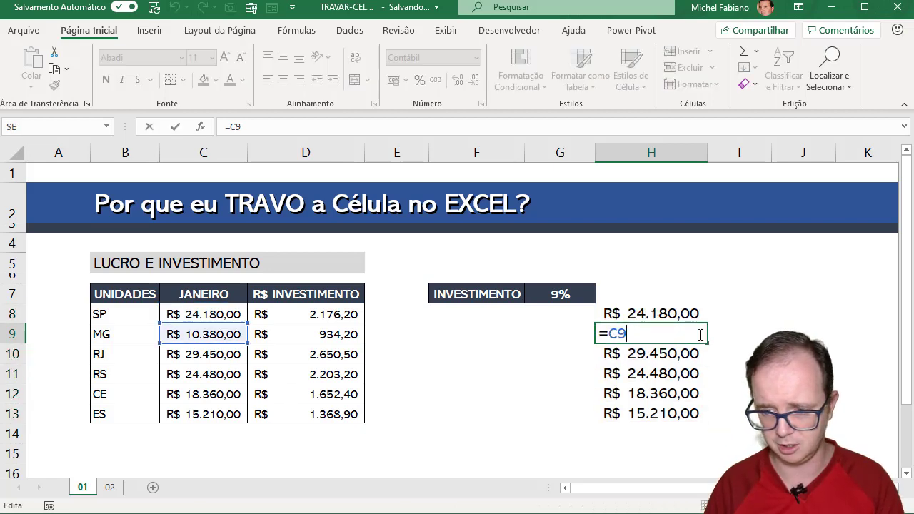
{"action": "key", "text": "Return"}
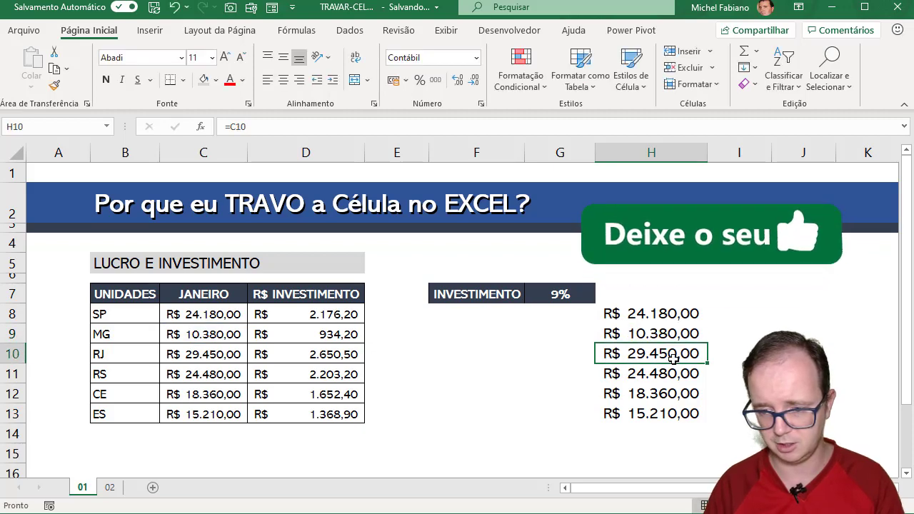
{"action": "key", "text": "F2"}
{"action": "key", "text": "Return"}
{"action": "key", "text": "F2"}
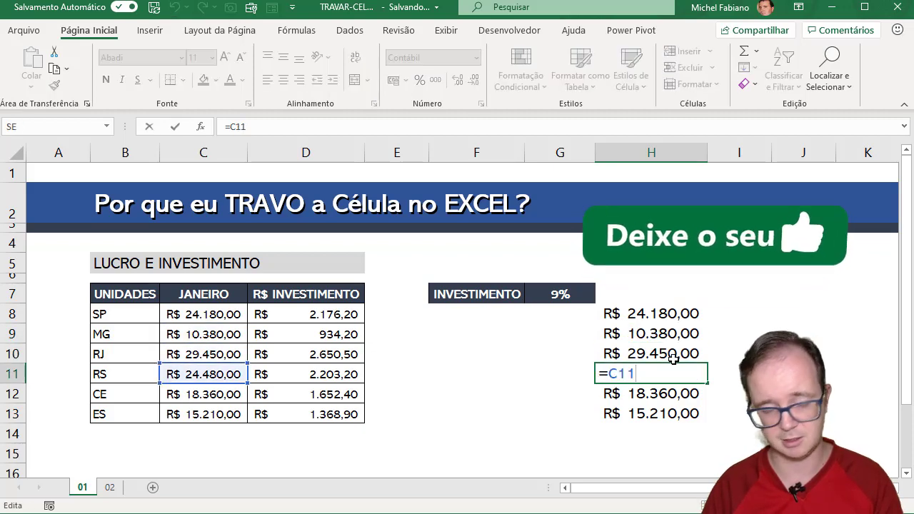
{"action": "key", "text": "Return"}
{"action": "key", "text": "F2"}
{"action": "key", "text": "Return"}
{"action": "key", "text": "F2"}
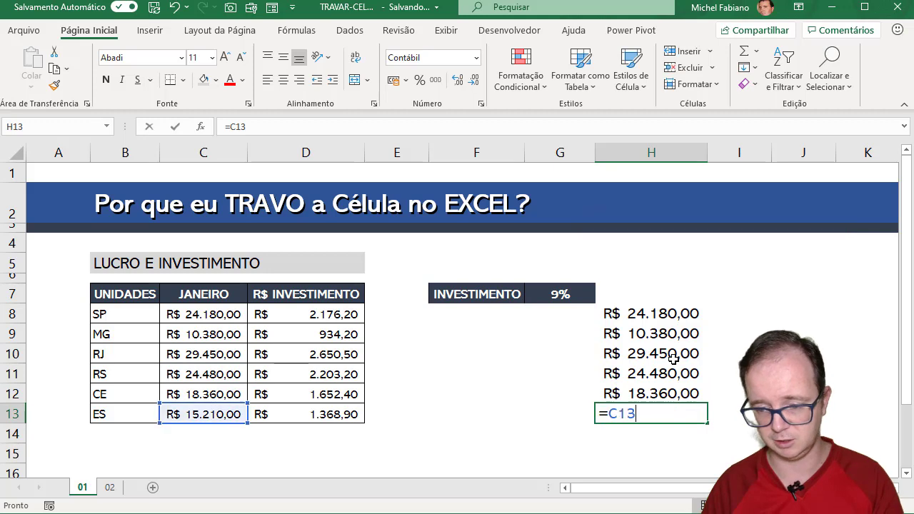
{"action": "key", "text": "Return"}
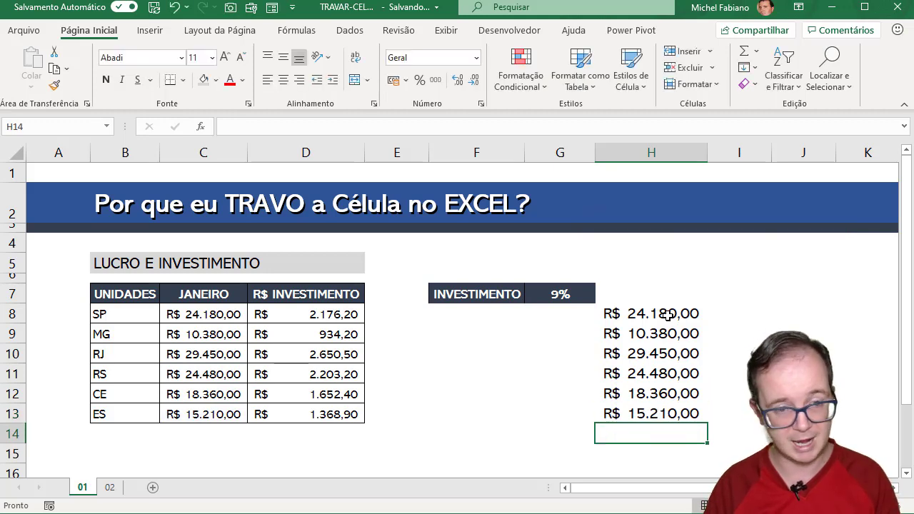
{"action": "left_click", "coordinate": [666, 315]}
- Change H8 to the locked =$C$8 and fill it down to H13
{"action": "key", "text": "F2"}
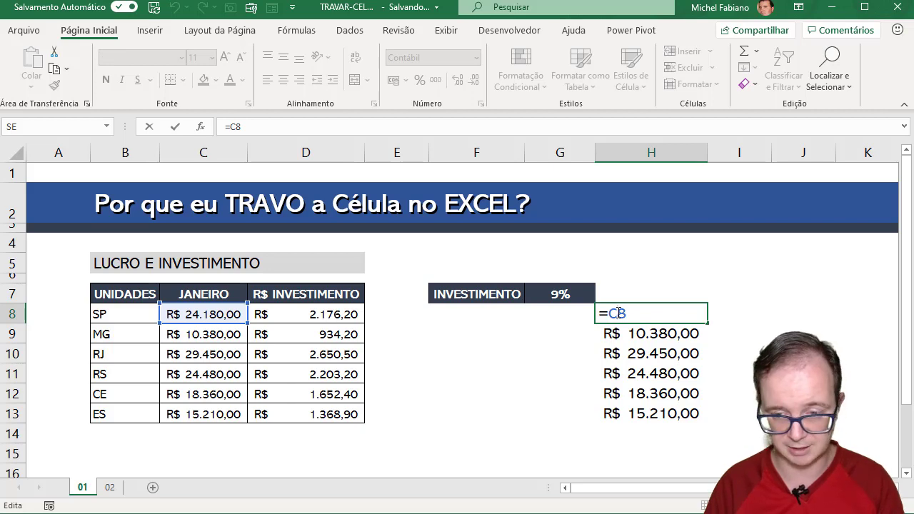
{"action": "key", "text": "F4"}
{"action": "key", "text": "Return"}
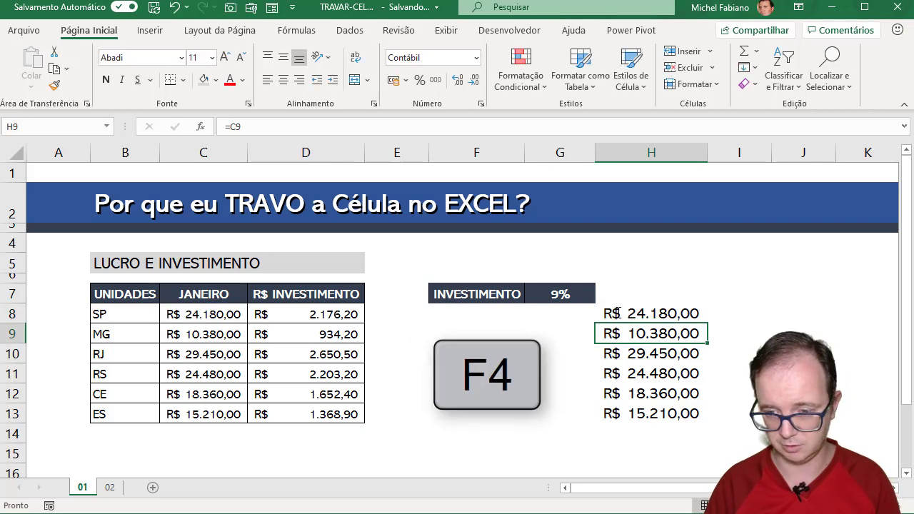
{"action": "left_click", "coordinate": [664, 314]}
{"action": "left_click_drag", "start_coordinate": [705, 324], "coordinate": [690, 423]}
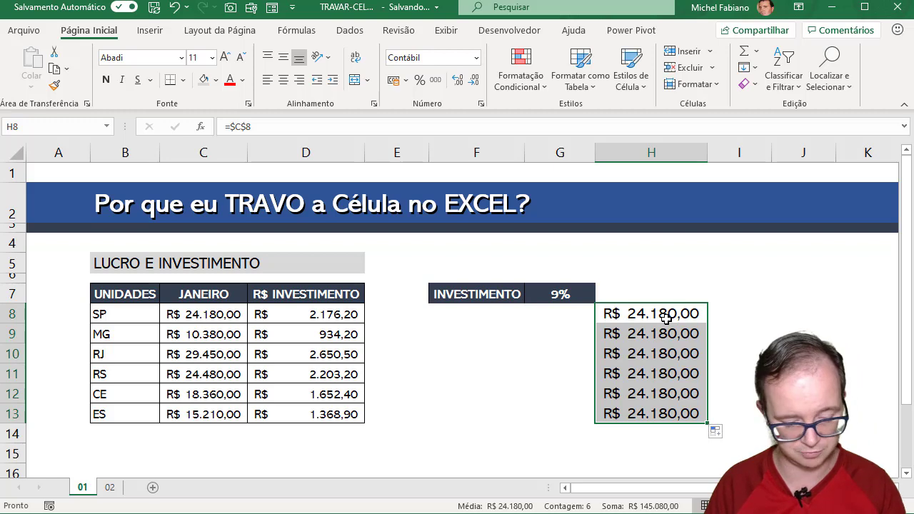
- Verify H8 through H11 all point at $C$8, then delete H8:H13
{"action": "double_click", "coordinate": [666, 318]}
{"action": "left_click", "coordinate": [678, 332]}
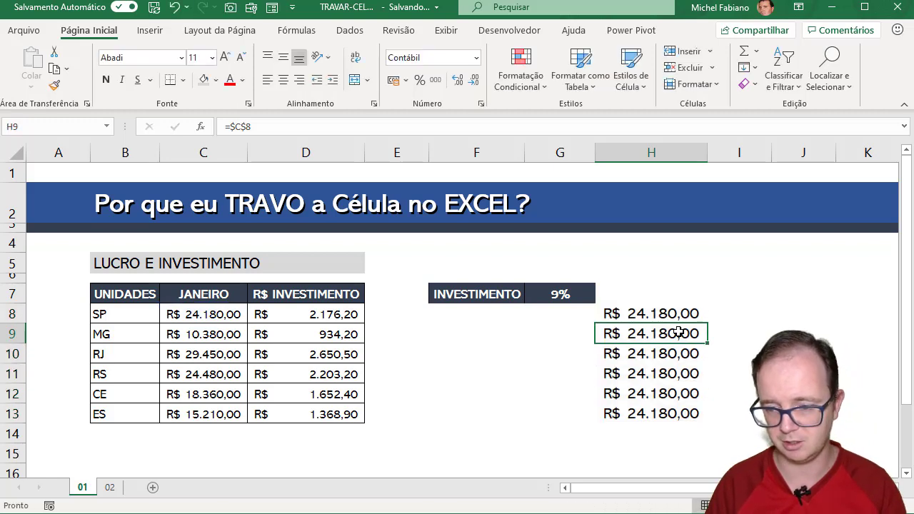
{"action": "double_click", "coordinate": [678, 333]}
{"action": "left_click", "coordinate": [685, 348]}
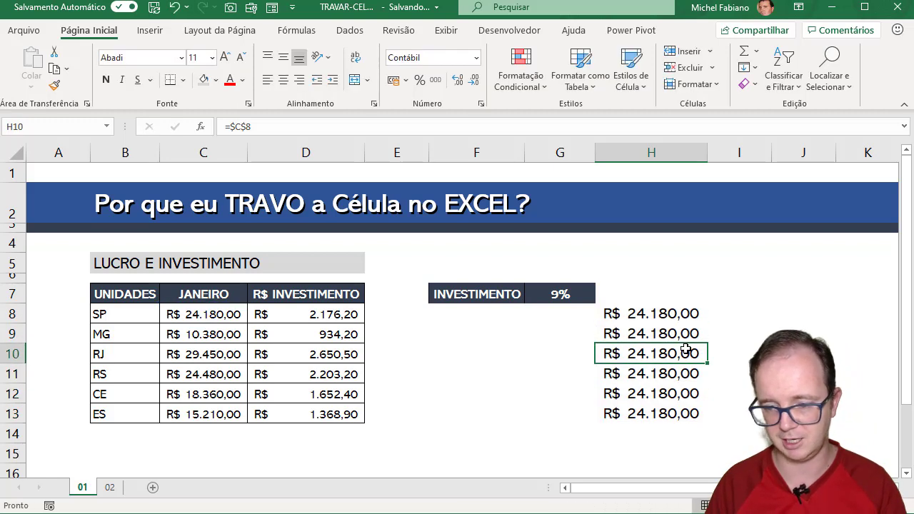
{"action": "double_click", "coordinate": [684, 351]}
{"action": "left_click", "coordinate": [682, 373]}
{"action": "double_click", "coordinate": [680, 375]}
{"action": "double_click", "coordinate": [680, 375]}
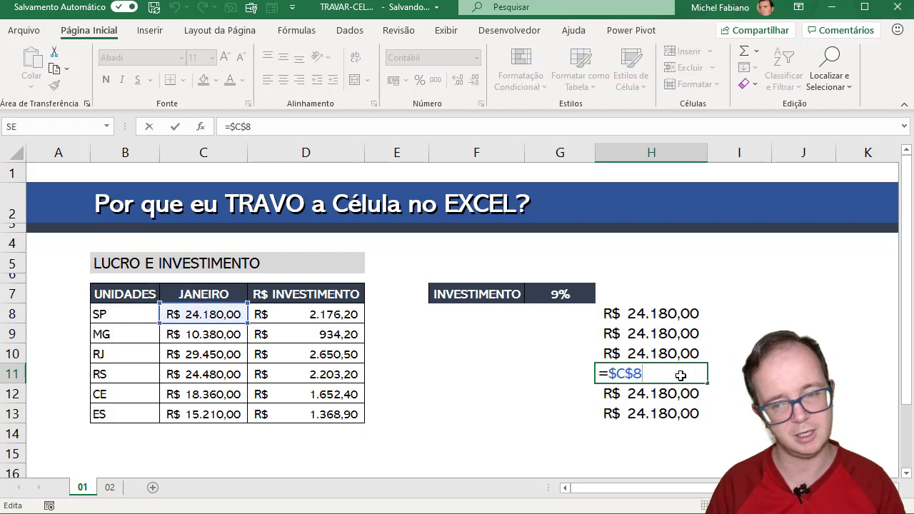
{"action": "left_click", "coordinate": [678, 392]}
{"action": "left_click_drag", "start_coordinate": [682, 312], "coordinate": [681, 413]}
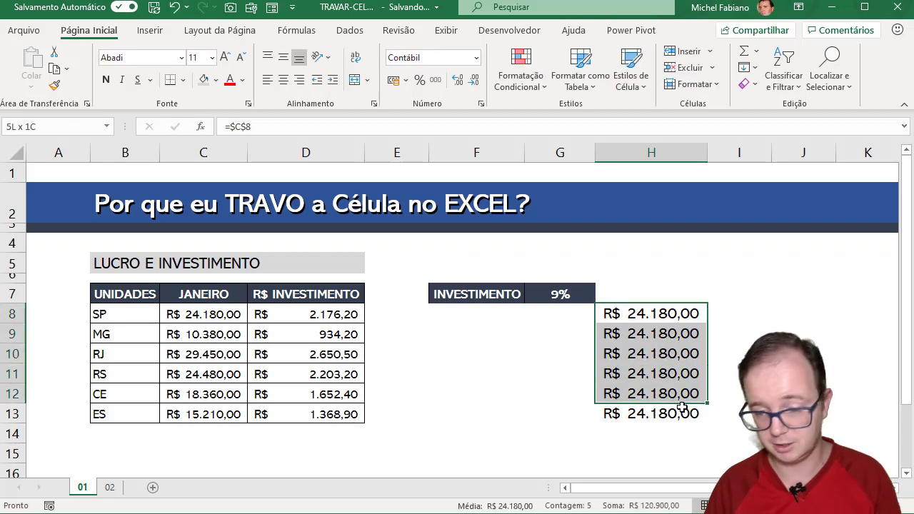
{"action": "key", "text": "Delete"}
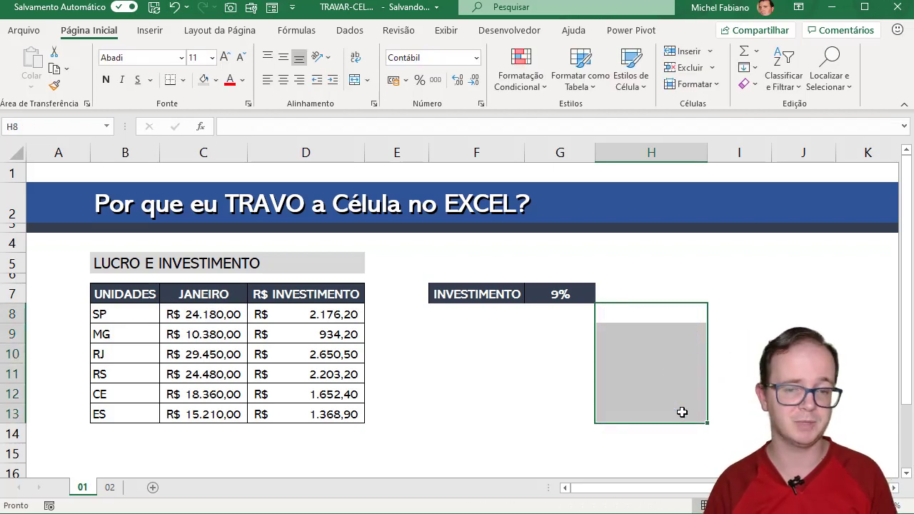
{"action": "left_click", "coordinate": [643, 313]}
{"action": "type", "text": "="}
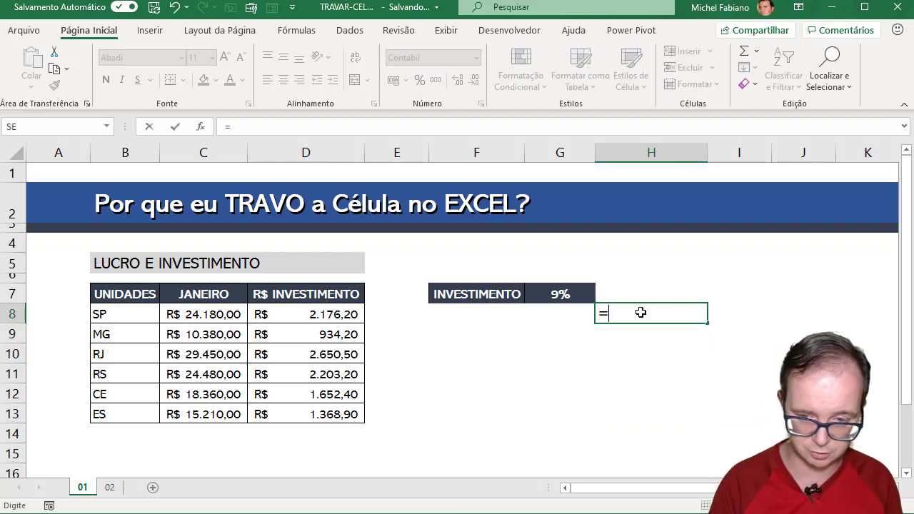
{"action": "left_click", "coordinate": [222, 314]}
{"action": "key", "text": "Return"}
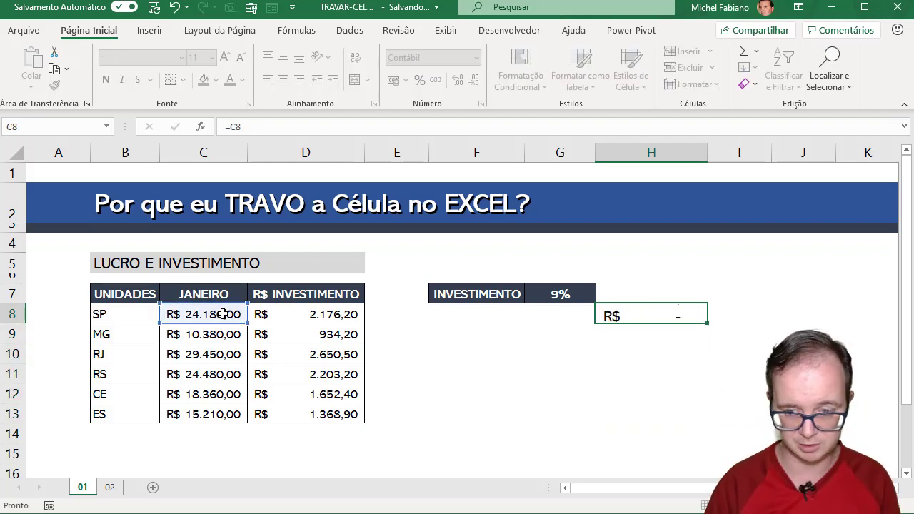
{"action": "double_click", "coordinate": [712, 312]}
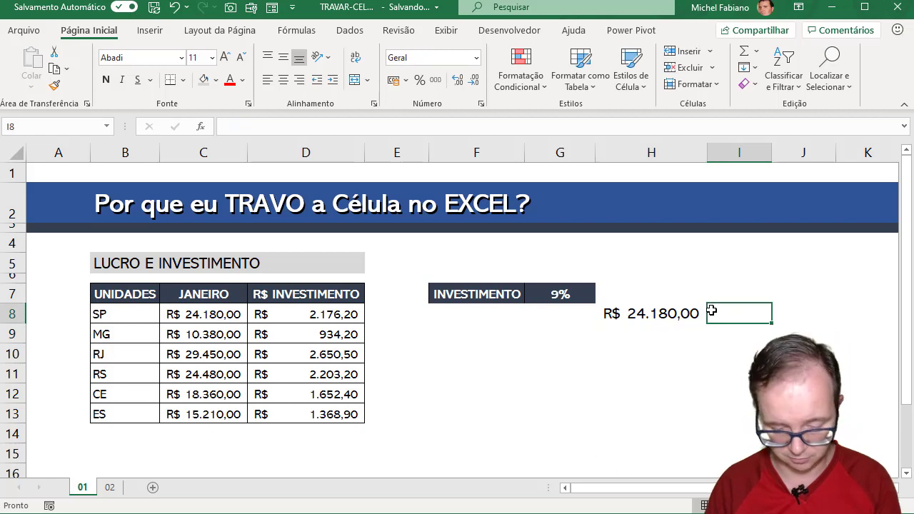
{"action": "type", "text": "="}
{"action": "left_click", "coordinate": [561, 293]}
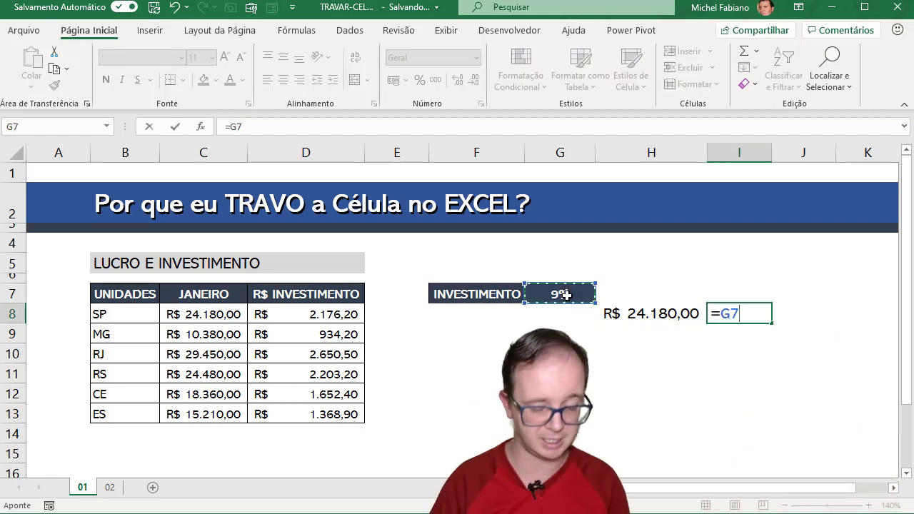
{"action": "key", "text": "F4"}
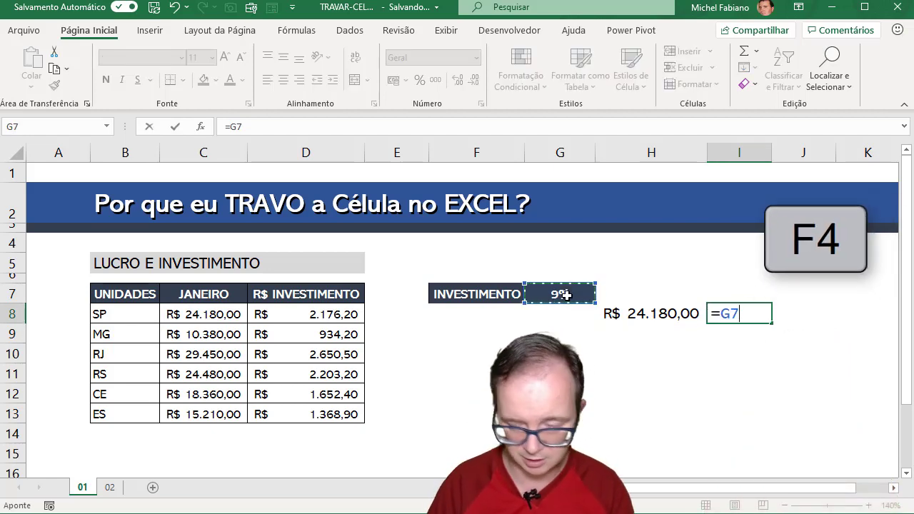
{"action": "key", "text": "Return"}
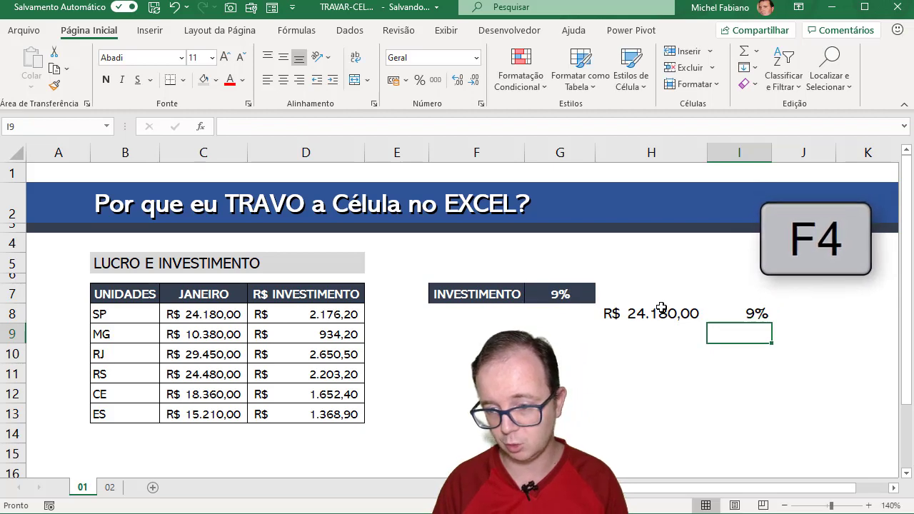
{"action": "left_click_drag", "start_coordinate": [683, 313], "coordinate": [767, 320]}
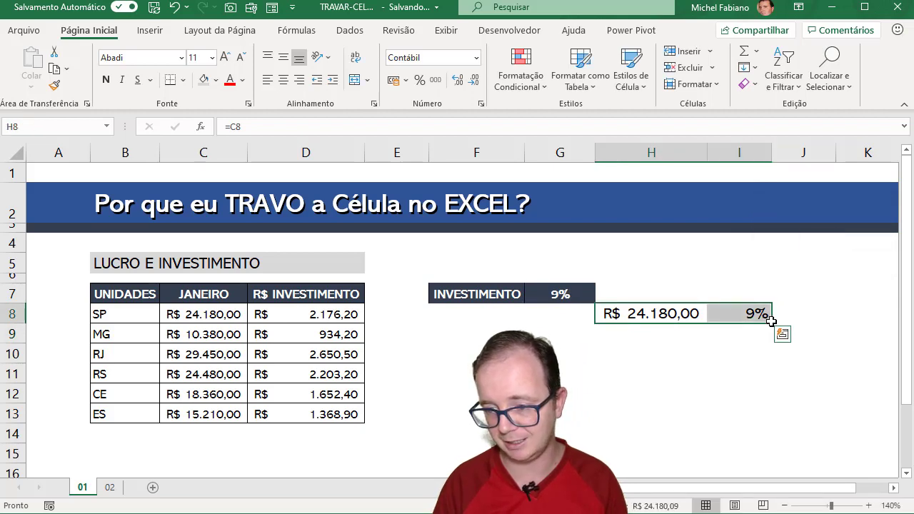
{"action": "left_click_drag", "start_coordinate": [772, 325], "coordinate": [771, 424]}
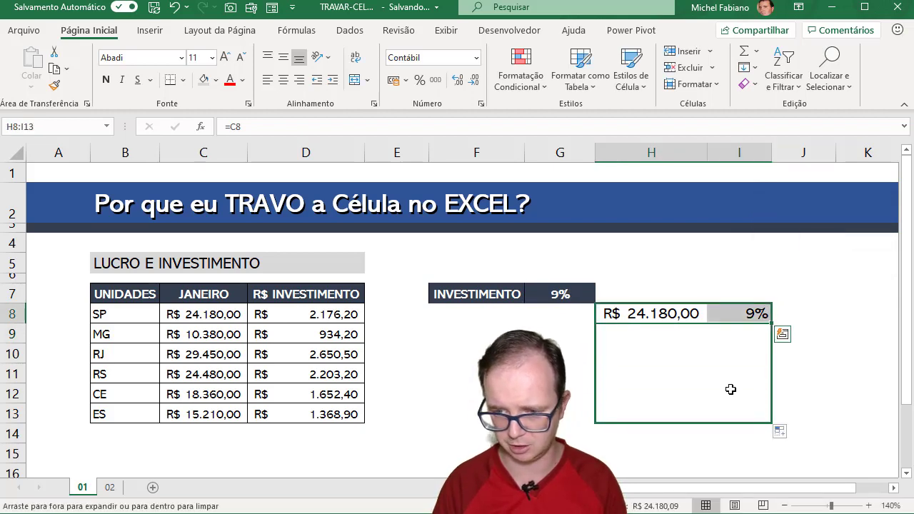
{"action": "left_click", "coordinate": [673, 311]}
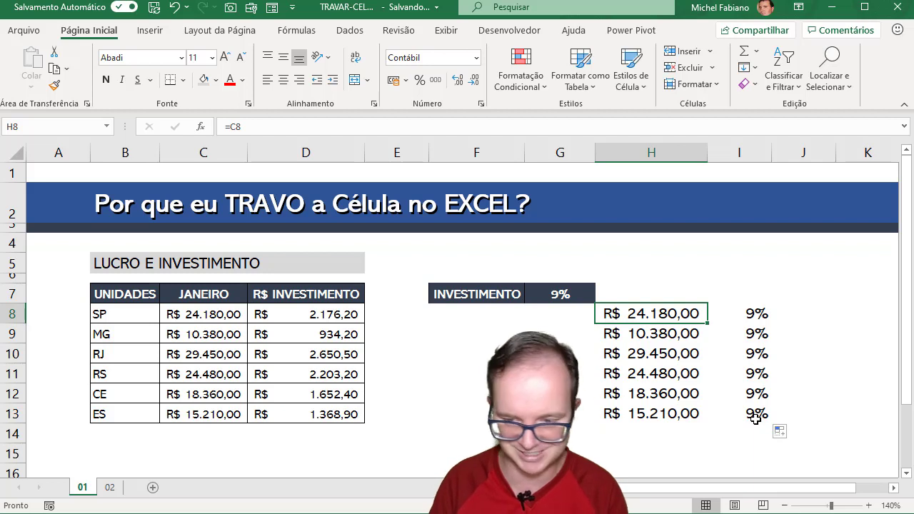
{"action": "left_click_drag", "start_coordinate": [682, 313], "coordinate": [758, 413]}
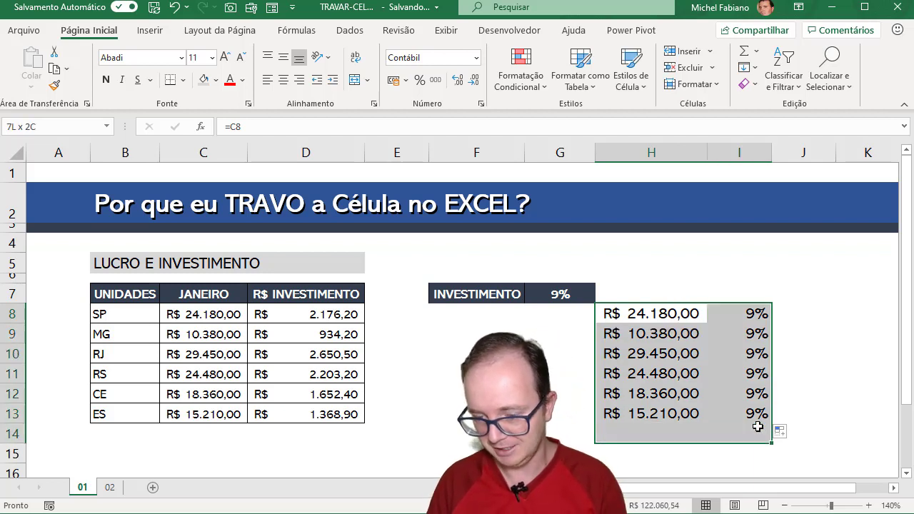
{"action": "key", "text": "Delete"}
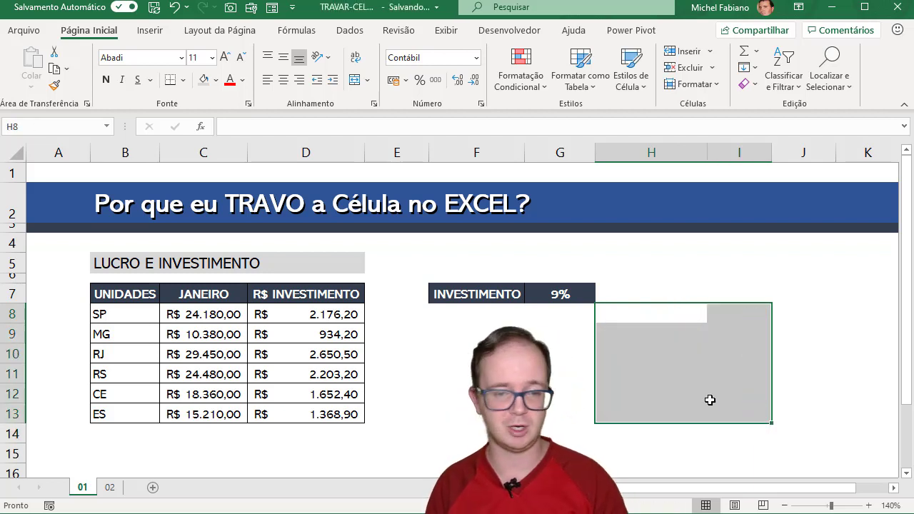
{"action": "left_click", "coordinate": [582, 394]}
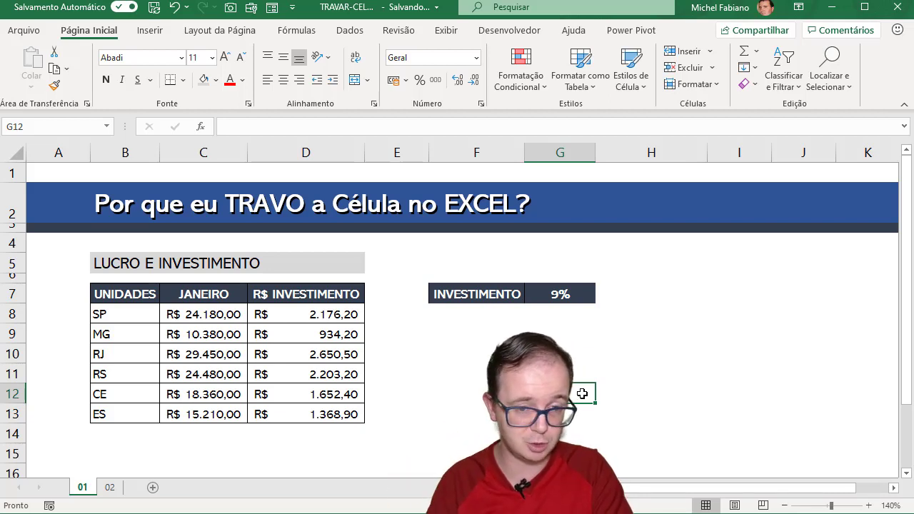
- Switch to sheet 02, collapse the ribbon, and select ANA's VALOR cell H6
{"action": "left_click", "coordinate": [110, 488]}
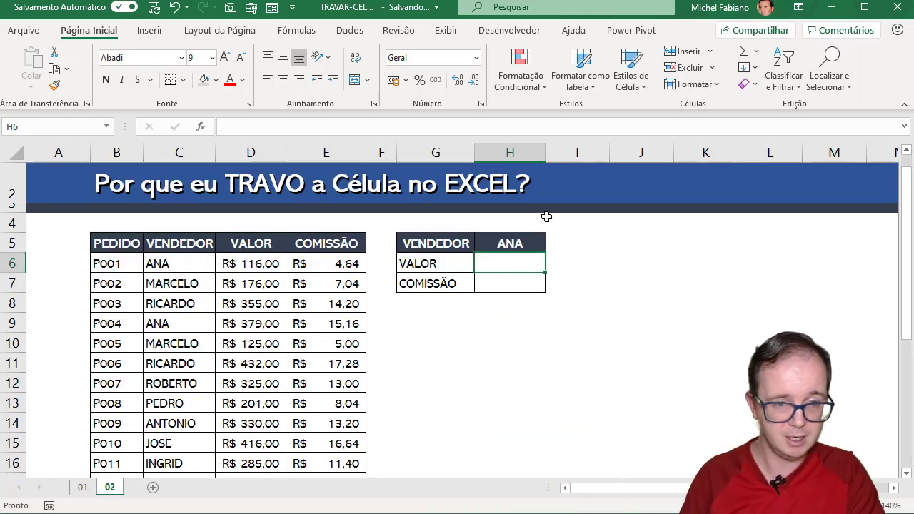
{"action": "double_click", "coordinate": [88, 30]}
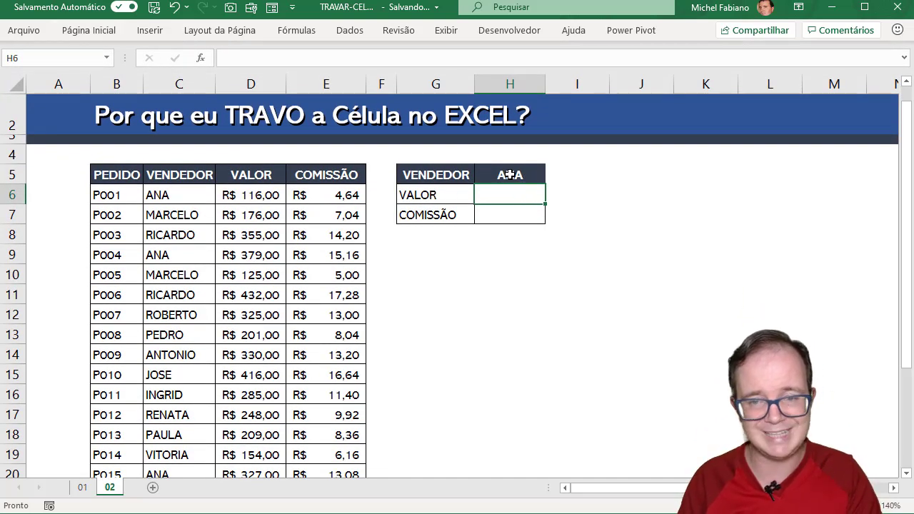
{"action": "left_click_drag", "start_coordinate": [186, 176], "coordinate": [170, 414]}
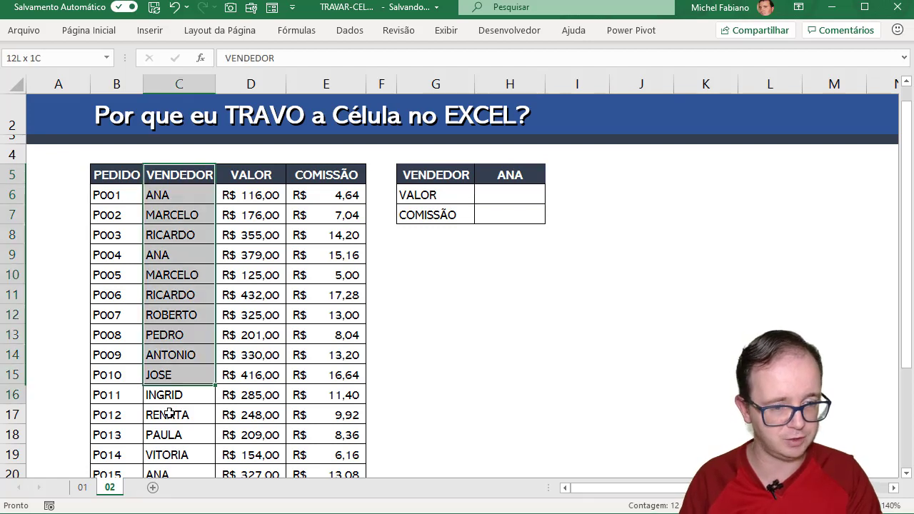
{"action": "left_click_drag", "start_coordinate": [253, 175], "coordinate": [246, 315]}
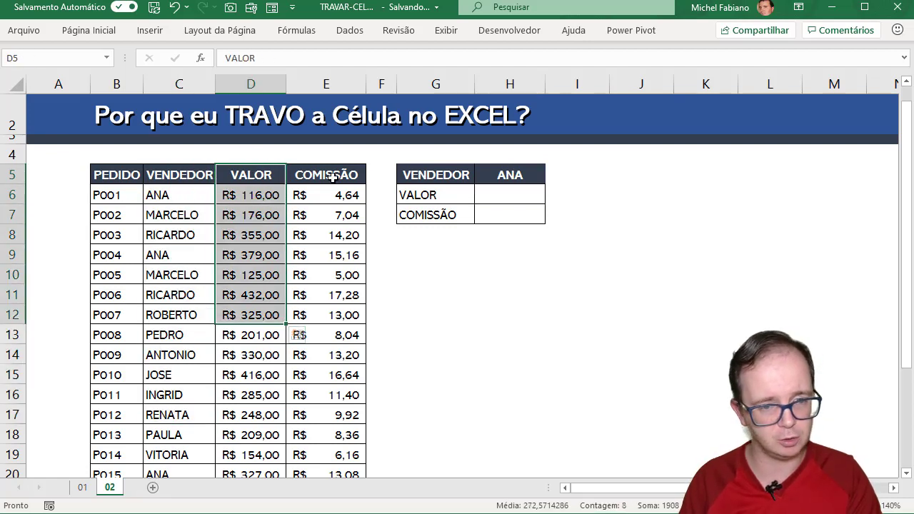
{"action": "left_click_drag", "start_coordinate": [326, 175], "coordinate": [326, 295]}
{"action": "left_click", "coordinate": [501, 193]}
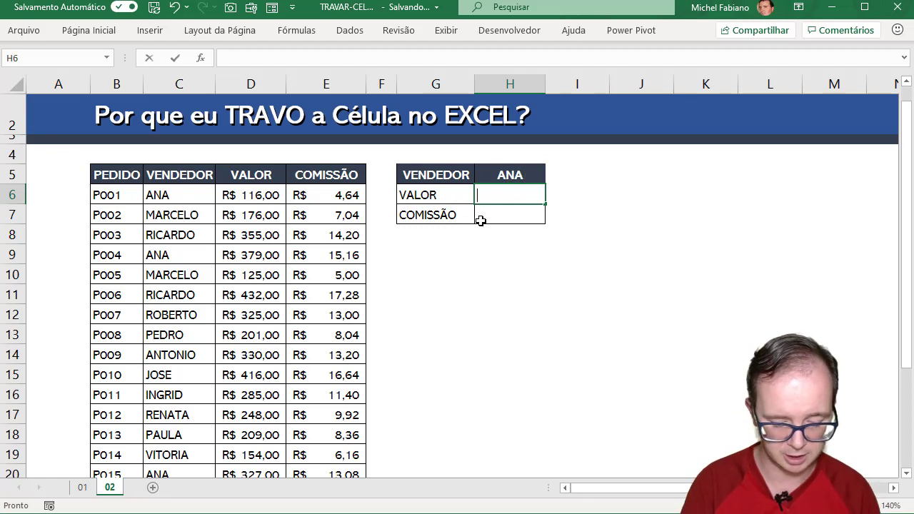
- Enter =SOMASE($C$6:$C$27;$H$5;D6:D27) in H6, giving ANA's total of 1184
{"action": "type", "text": "=SOMASE"}
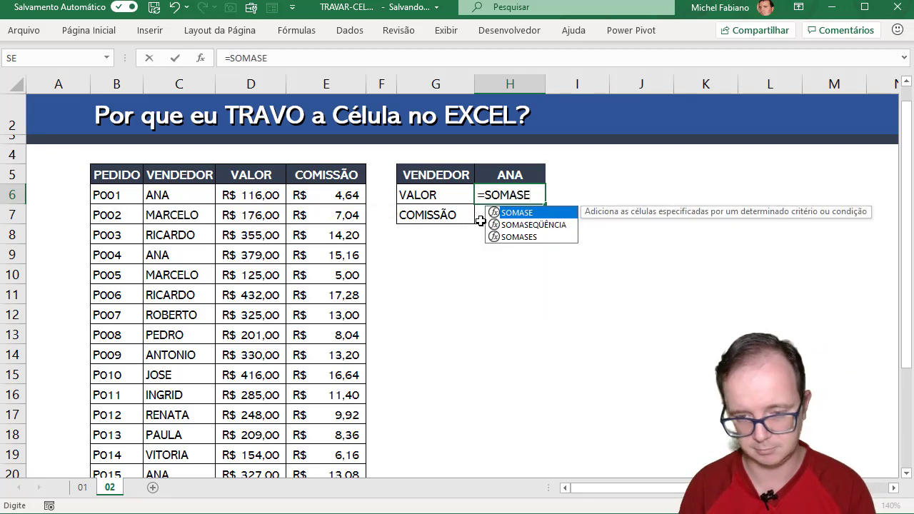
{"action": "type", "text": "("}
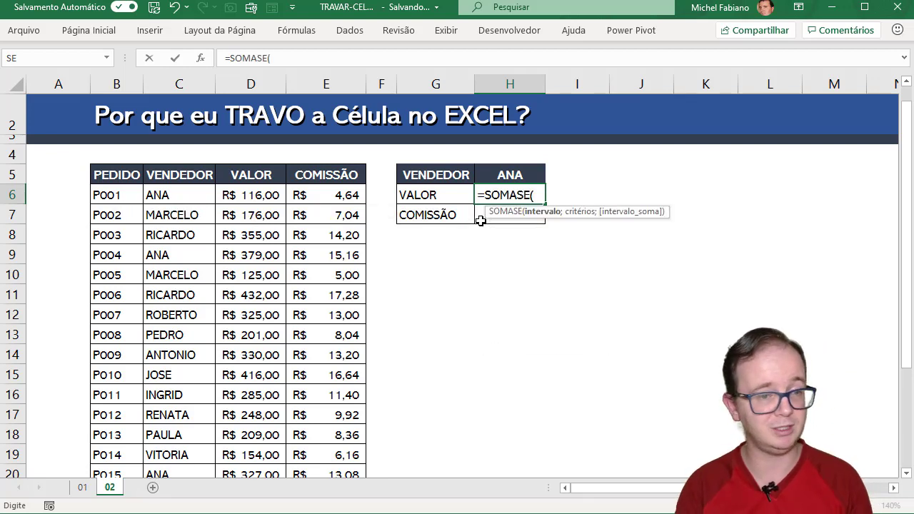
{"action": "mouse_move", "coordinate": [172, 195]}
{"action": "left_mouse_down"}
{"action": "mouse_move", "coordinate": [186, 254]}
{"action": "mouse_move", "coordinate": [175, 457]}
{"action": "left_mouse_up"}
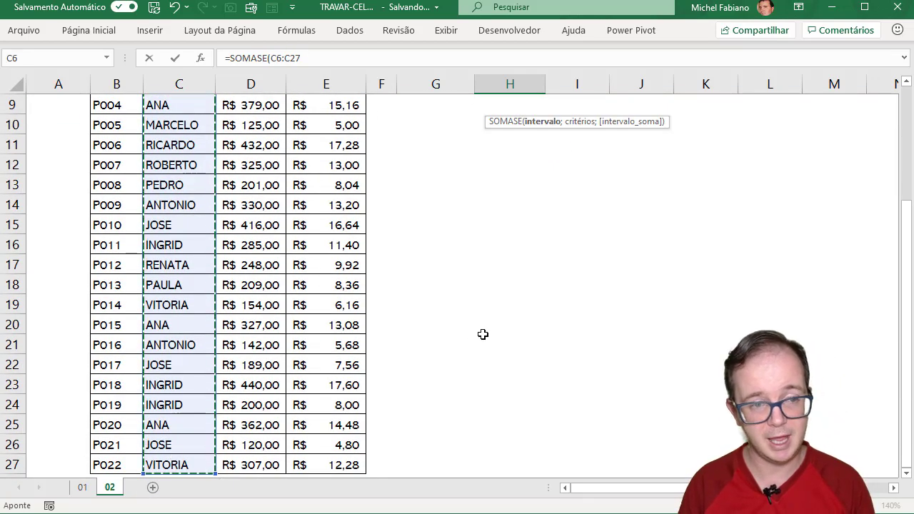
{"action": "scroll", "coordinate": [483, 334], "scroll_direction": "up", "scroll_amount": 3}
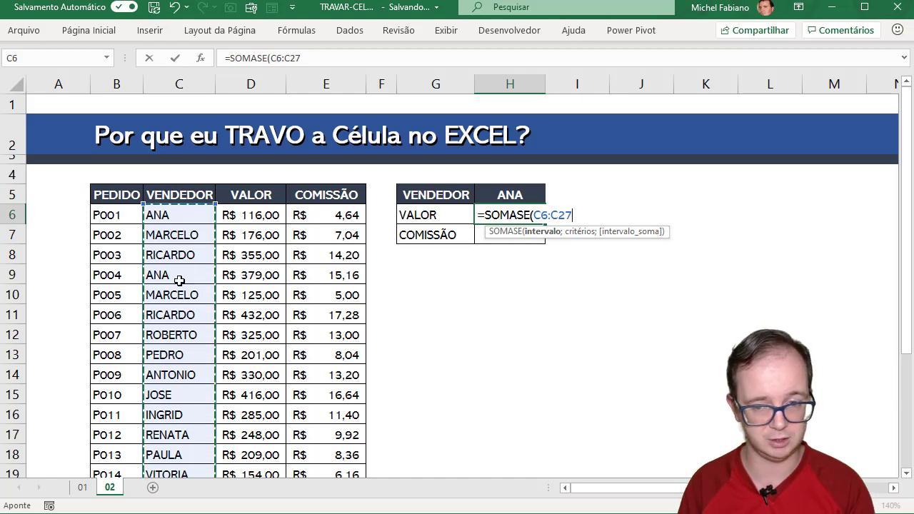
{"action": "key", "text": "F4"}
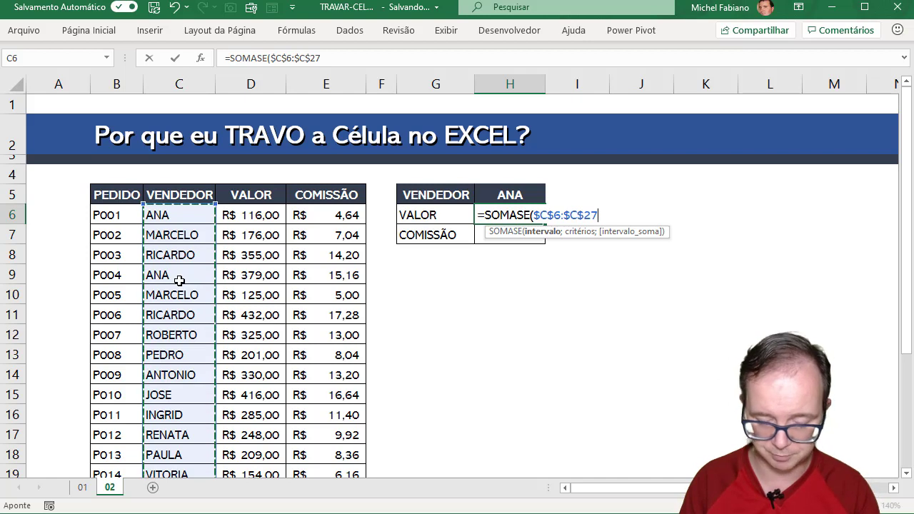
{"action": "type", "text": ";"}
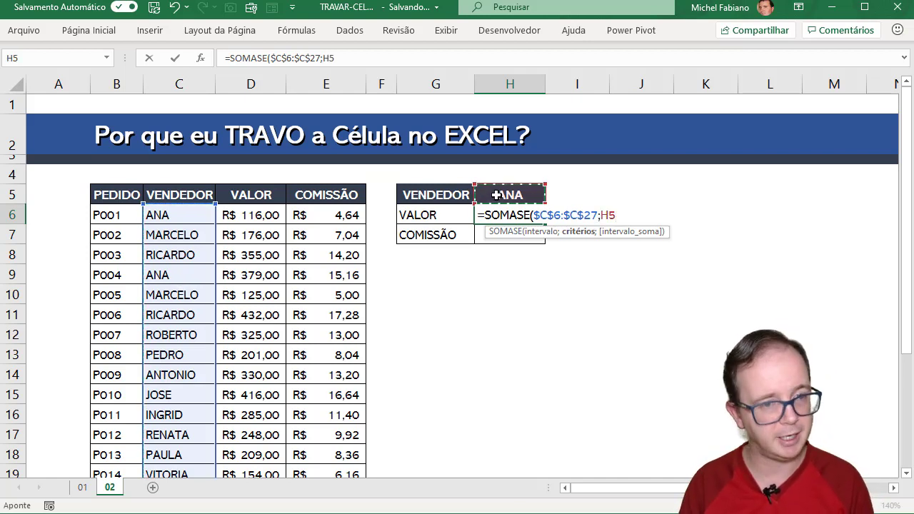
{"action": "key", "text": "F4"}
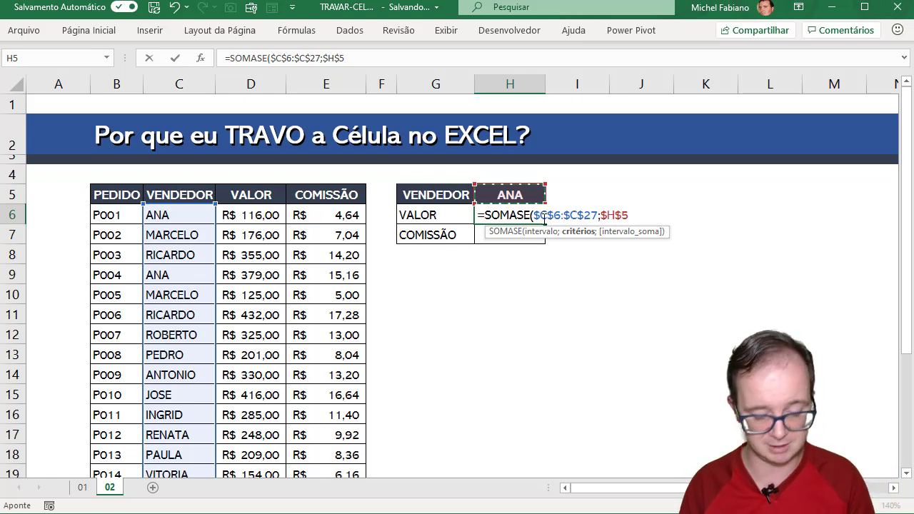
{"action": "type", "text": ";"}
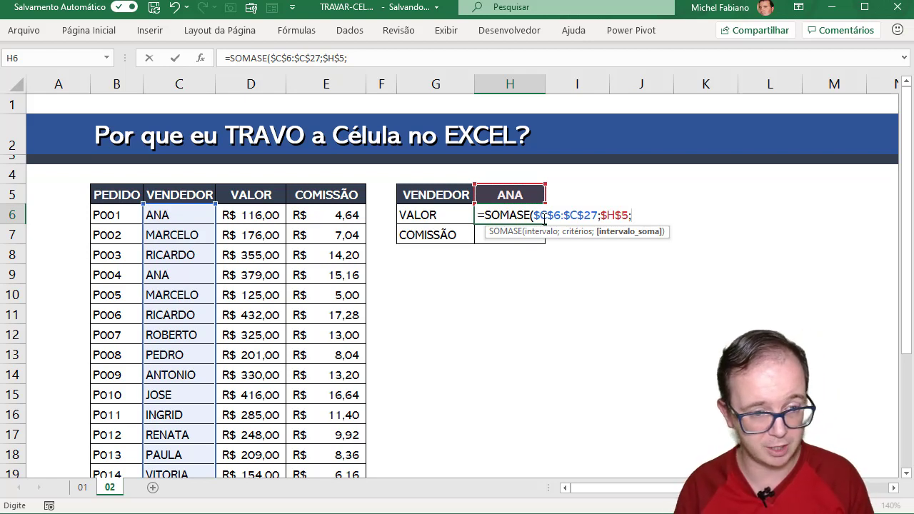
{"action": "mouse_move", "coordinate": [253, 215]}
{"action": "left_mouse_down"}
{"action": "mouse_move", "coordinate": [253, 484]}
{"action": "mouse_move", "coordinate": [261, 440]}
{"action": "left_mouse_up"}
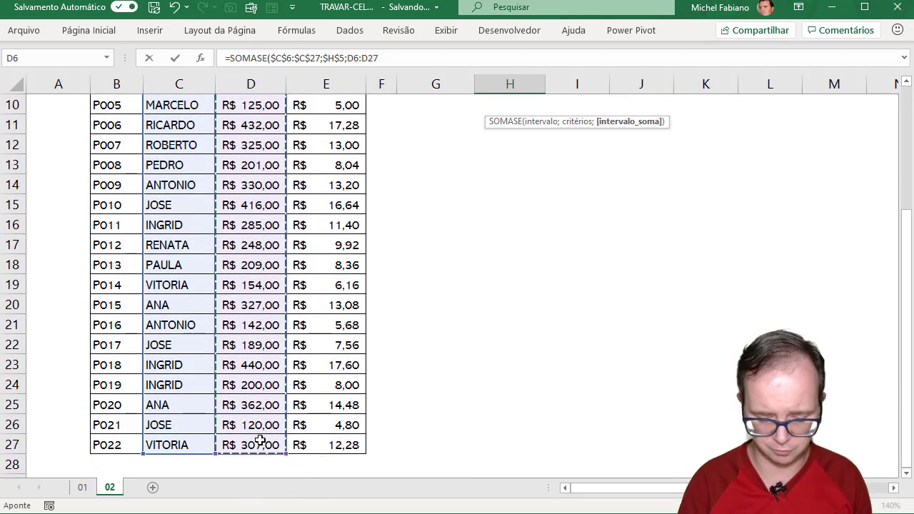
{"action": "key", "text": "Return"}
{"action": "scroll", "coordinate": [260, 440], "scroll_direction": "up", "scroll_amount": 1}
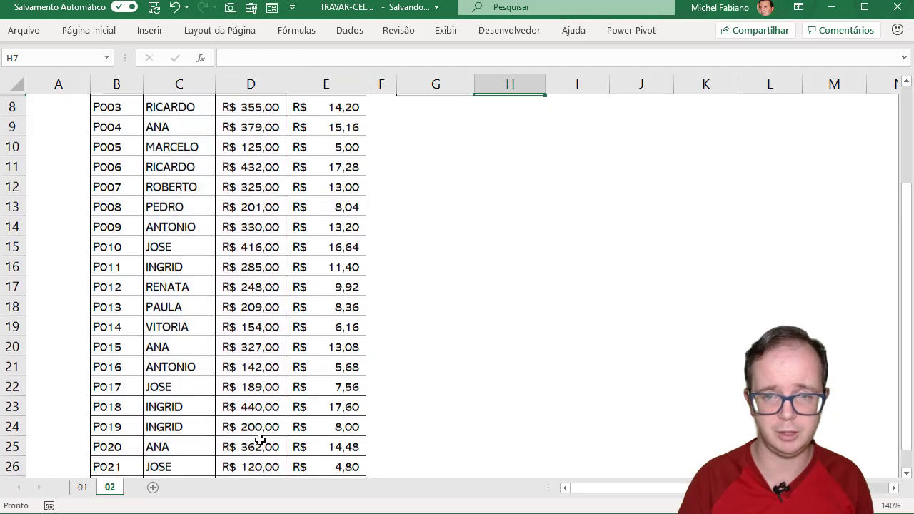
{"action": "scroll", "coordinate": [260, 440], "scroll_direction": "up", "scroll_amount": 1}
{"action": "scroll", "coordinate": [261, 440], "scroll_direction": "up", "scroll_amount": 2}
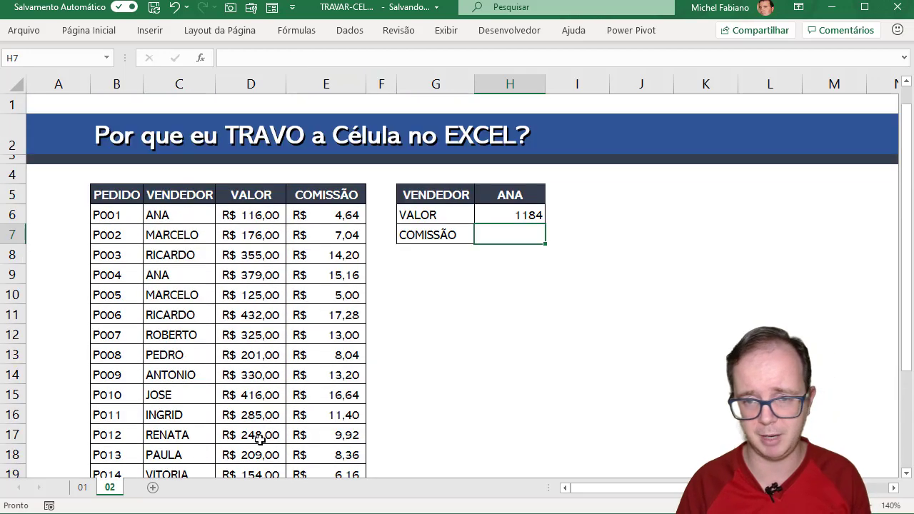
- Copy ANA's value formula from H6 down into the COMISSÃO cell H7
{"action": "left_click", "coordinate": [531, 214]}
{"action": "double_click", "coordinate": [530, 215]}
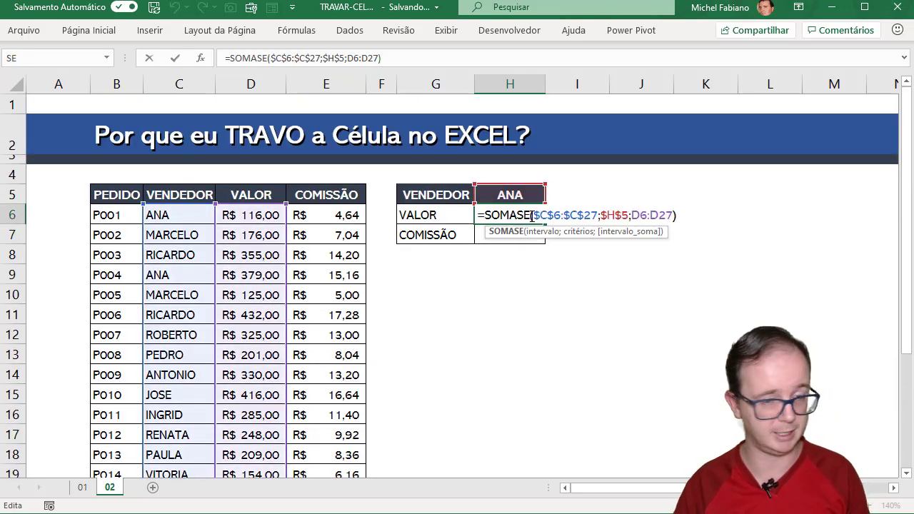
{"action": "key", "text": "Return"}
{"action": "left_click", "coordinate": [534, 215]}
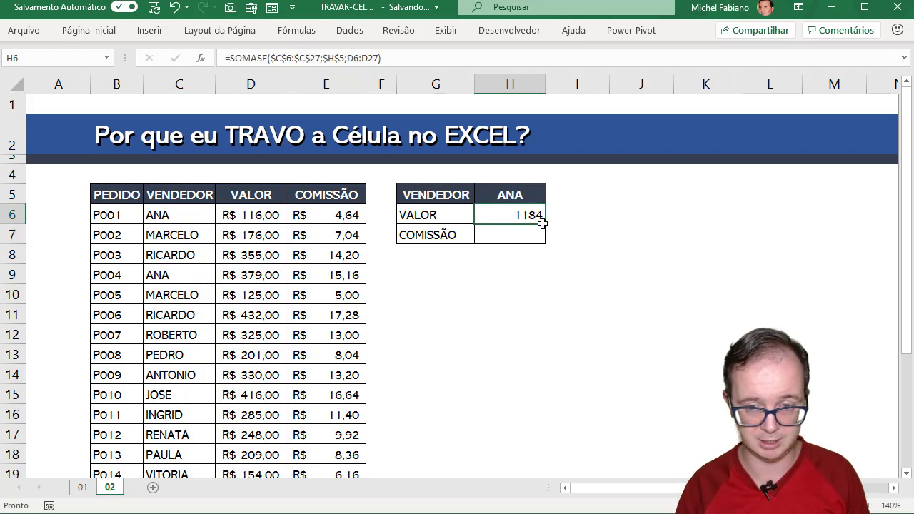
{"action": "left_click_drag", "start_coordinate": [544, 224], "coordinate": [545, 244]}
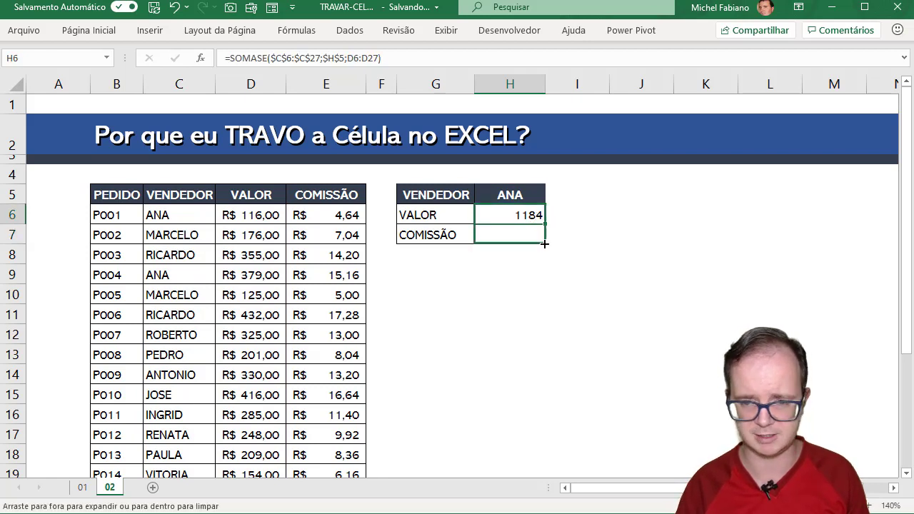
- Change H7's sum range from D7:D28 to E6:E27, giving 47,36, and verify both formulas
{"action": "double_click", "coordinate": [535, 235]}
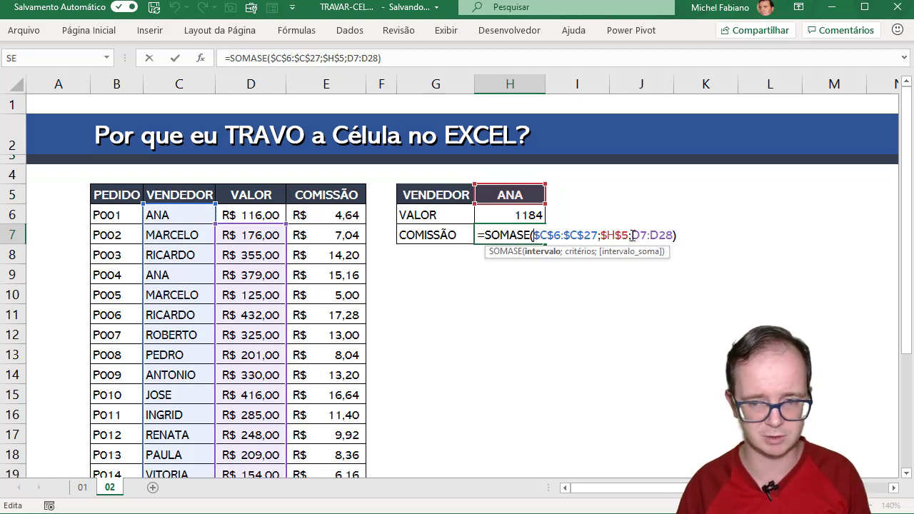
{"action": "left_click_drag", "start_coordinate": [633, 237], "coordinate": [663, 237]}
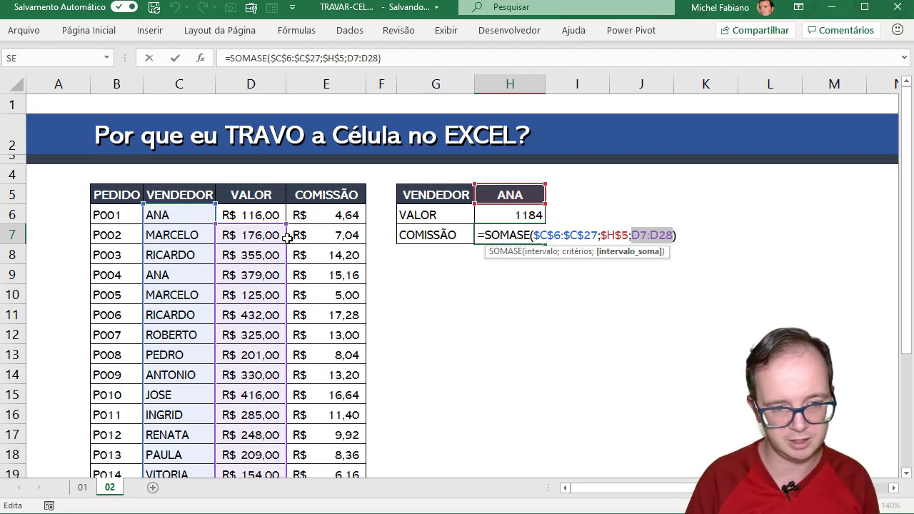
{"action": "left_click_drag", "start_coordinate": [286, 238], "coordinate": [319, 224]}
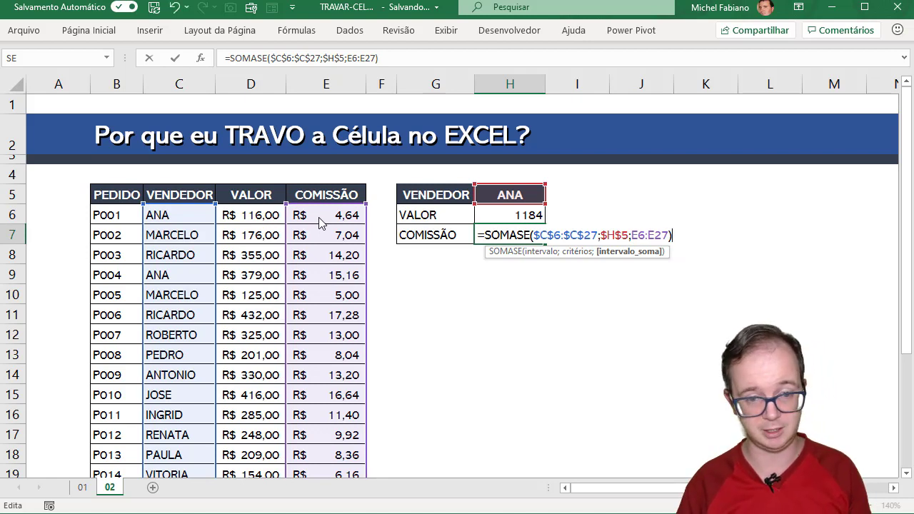
{"action": "key", "text": "Return"}
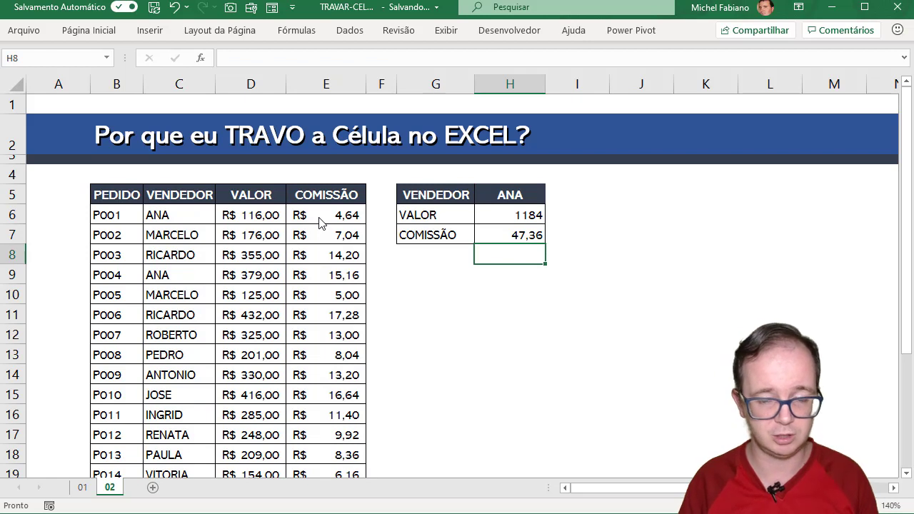
{"action": "left_click", "coordinate": [506, 219]}
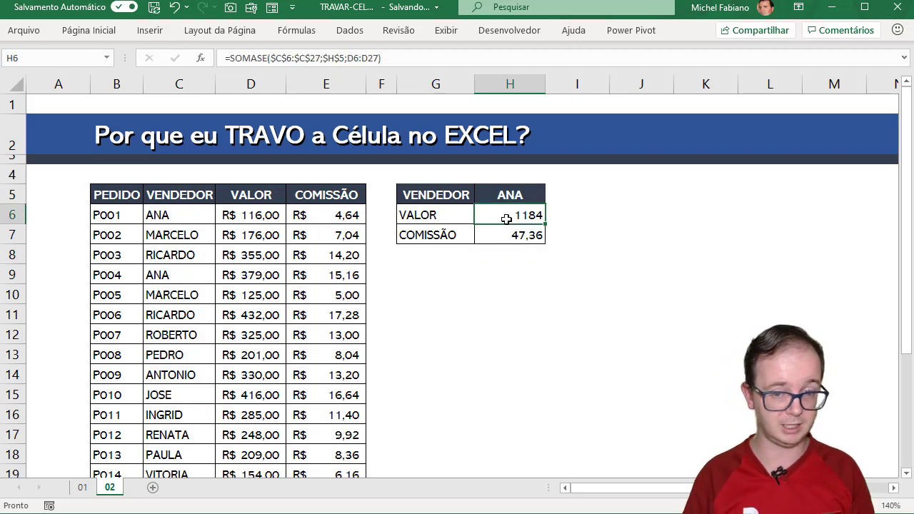
{"action": "left_click", "coordinate": [513, 234]}
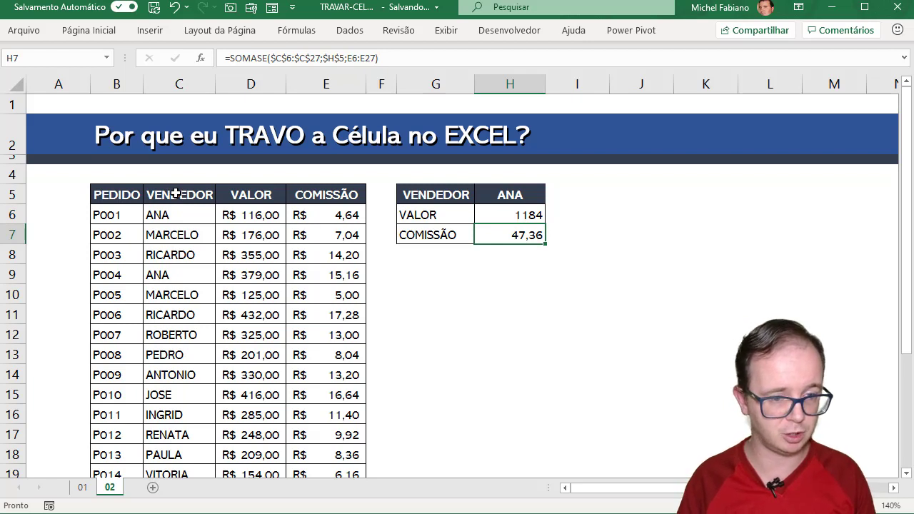
- Copy the VENDEDOR, VALOR and COMISSÃO headers to G9:I9 and enter ANA in G10
{"action": "left_click_drag", "start_coordinate": [174, 193], "coordinate": [296, 194]}
{"action": "key", "text": "ctrl+c"}
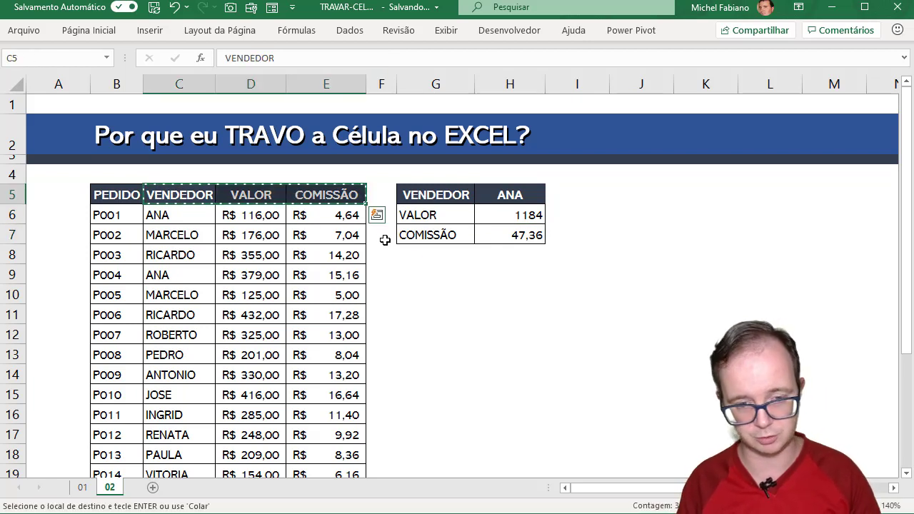
{"action": "left_click", "coordinate": [421, 273]}
{"action": "key", "text": "ctrl+v"}
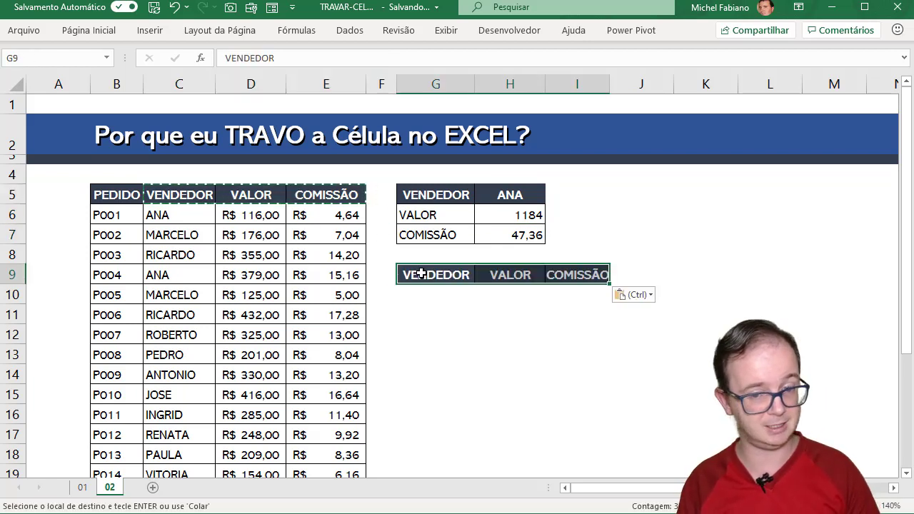
{"action": "left_click", "coordinate": [426, 291]}
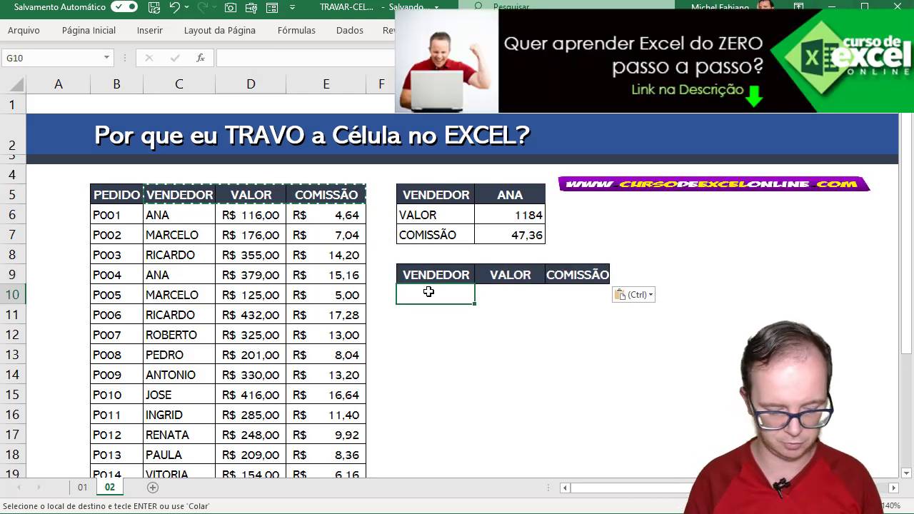
{"action": "type", "text": "ANA"}
{"action": "key", "text": "Tab"}
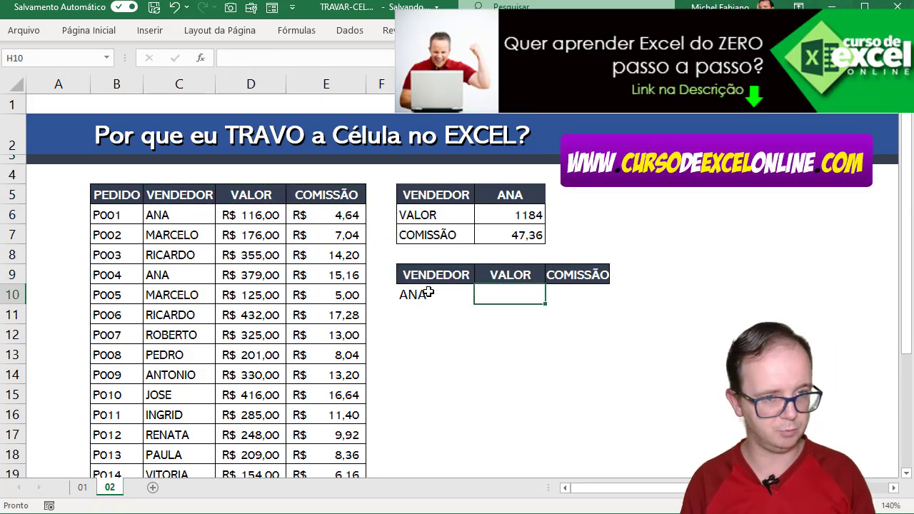
- Start a SOMASE formula in H10 with the seller range locked as $C$6:$C$27
{"action": "type", "text": "=SOMNA"}
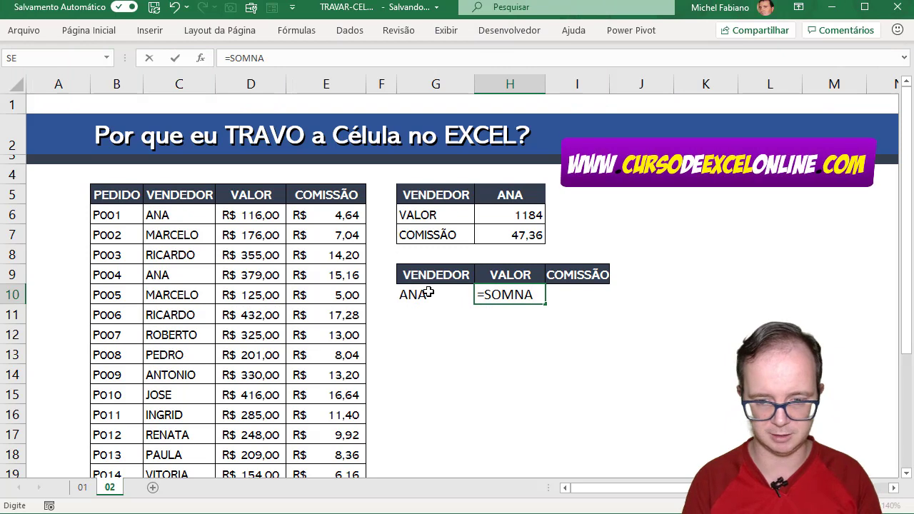
{"action": "key", "text": "BackSpace"}
{"action": "key", "text": "BackSpace"}
{"action": "type", "text": "ASE("}
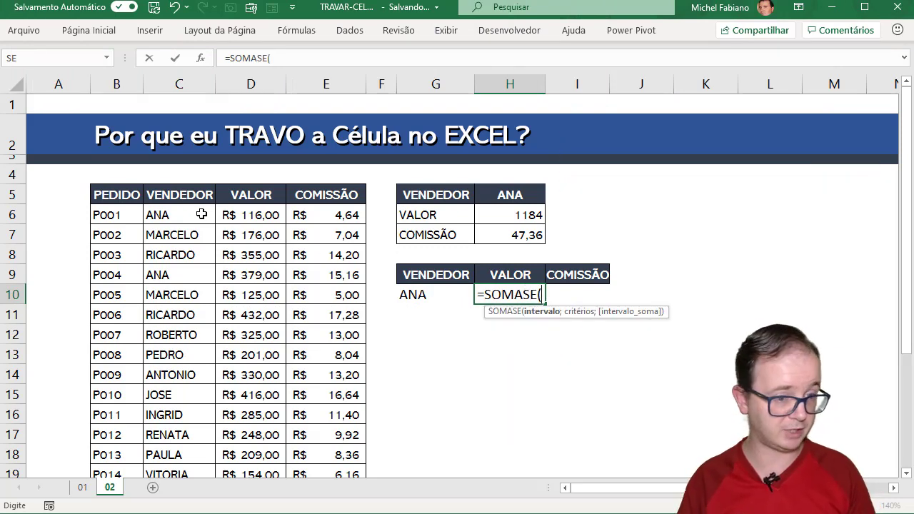
{"action": "left_click_drag", "start_coordinate": [202, 214], "coordinate": [183, 465]}
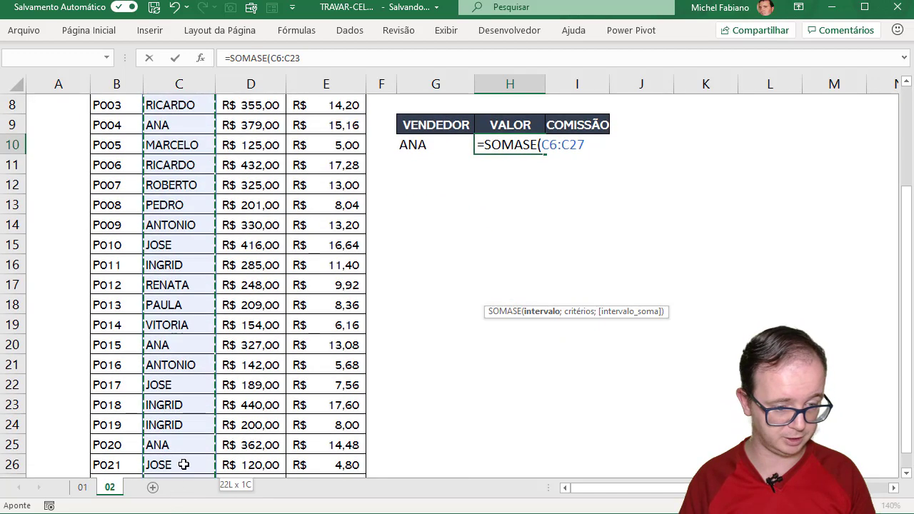
{"action": "left_click_drag", "start_coordinate": [183, 465], "coordinate": [185, 448]}
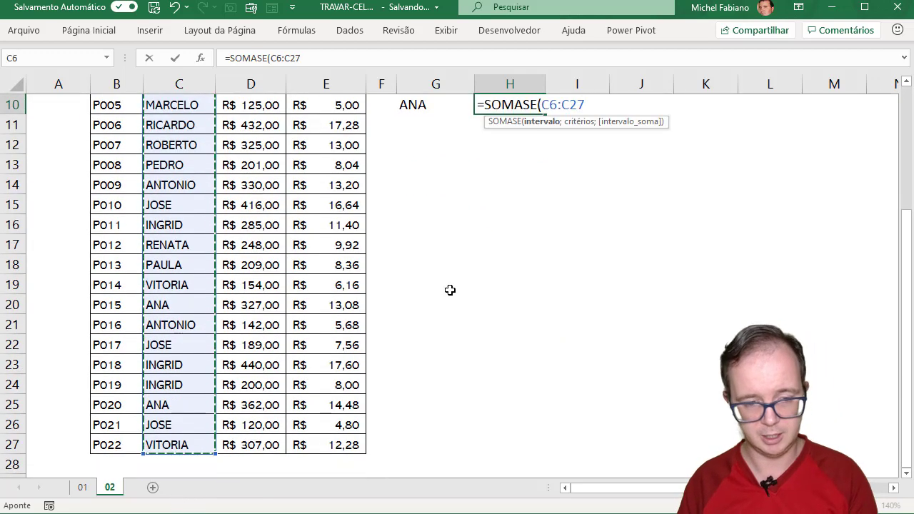
{"action": "scroll", "coordinate": [483, 289], "scroll_direction": "up", "scroll_amount": 3}
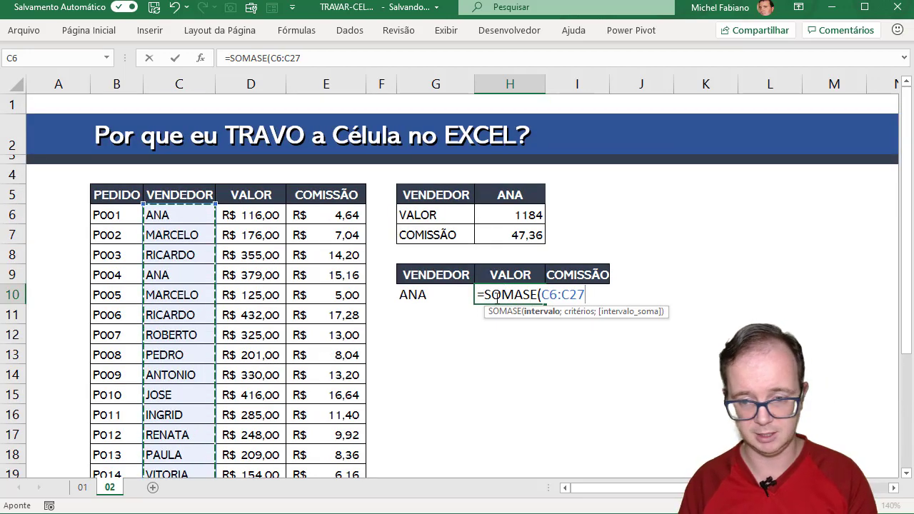
{"action": "key", "text": "F4"}
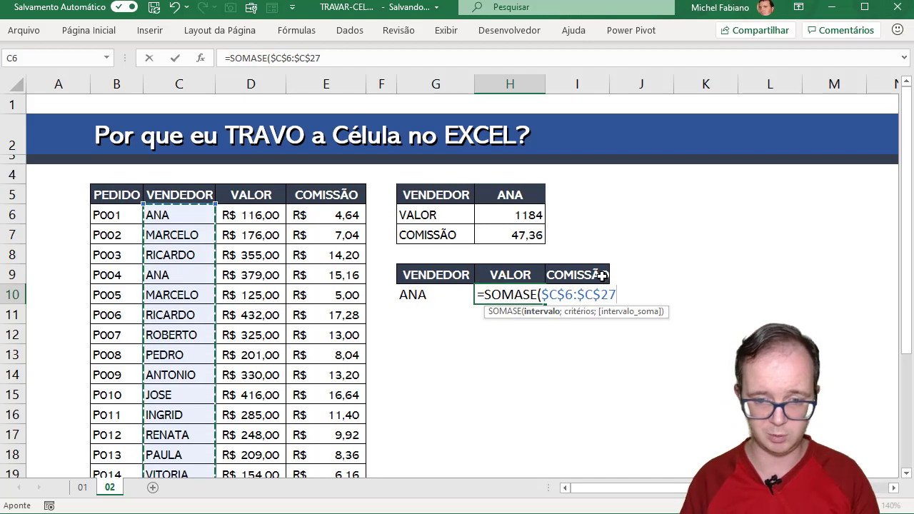
{"action": "type", "text": ";"}
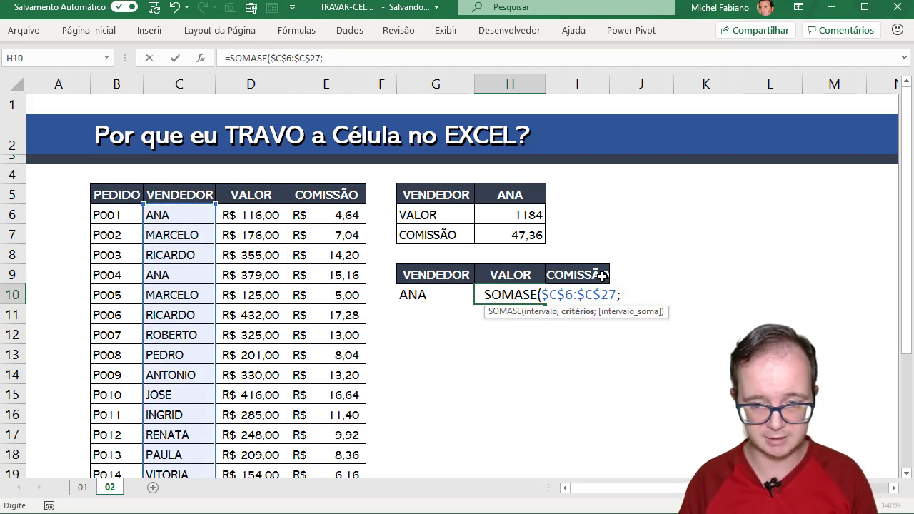
- Complete H10's formula with locked criterion $G$10 and sum range D6:D27, giving 1184
{"action": "left_click", "coordinate": [423, 296]}
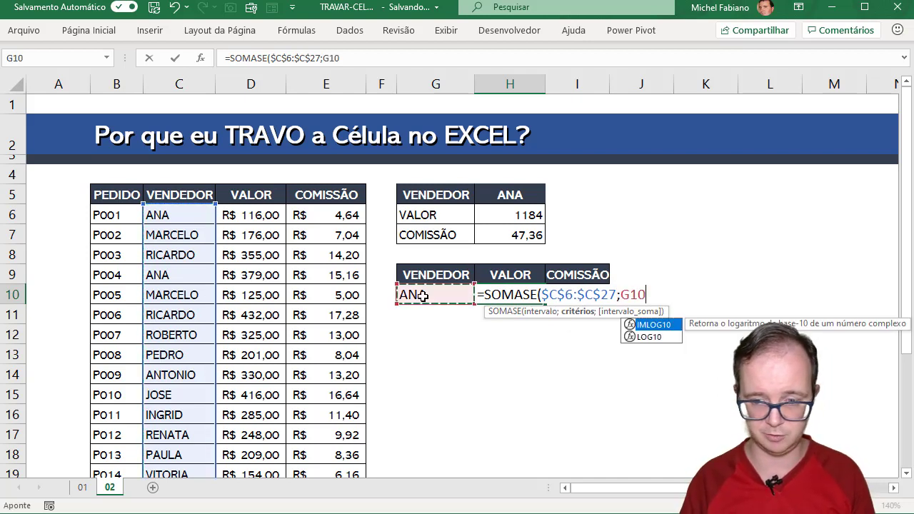
{"action": "key", "text": "F4"}
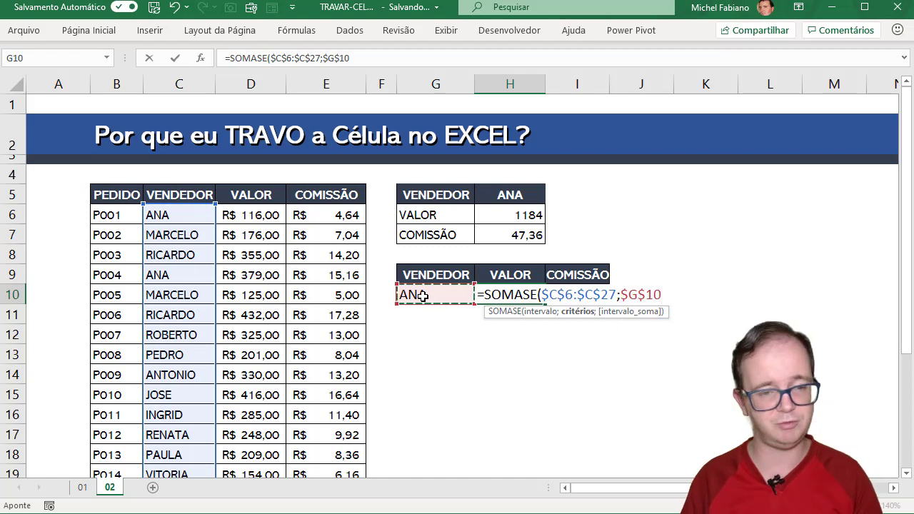
{"action": "type", "text": ";"}
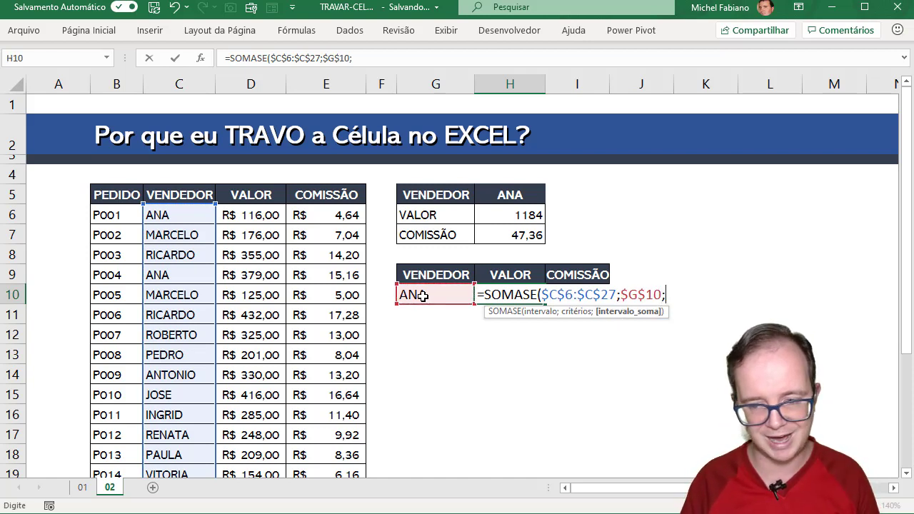
{"action": "left_click_drag", "start_coordinate": [245, 215], "coordinate": [252, 484]}
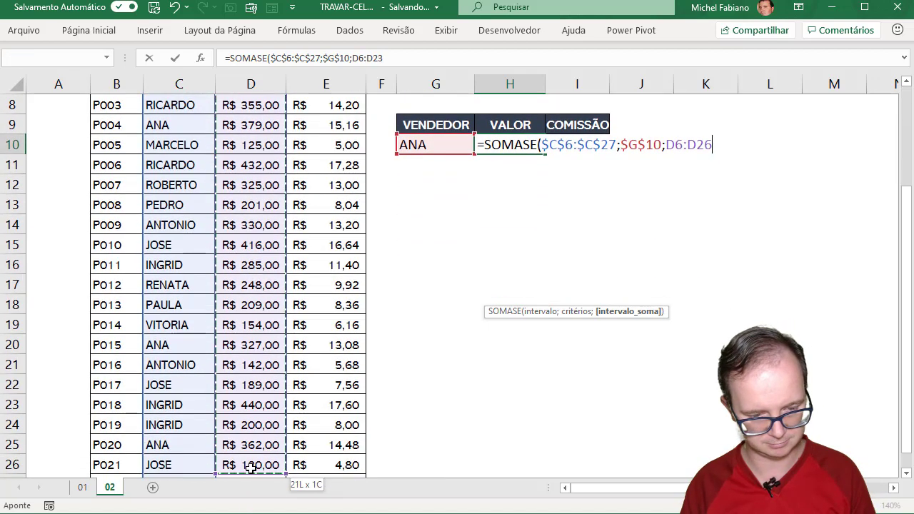
{"action": "left_click_drag", "start_coordinate": [252, 485], "coordinate": [252, 445]}
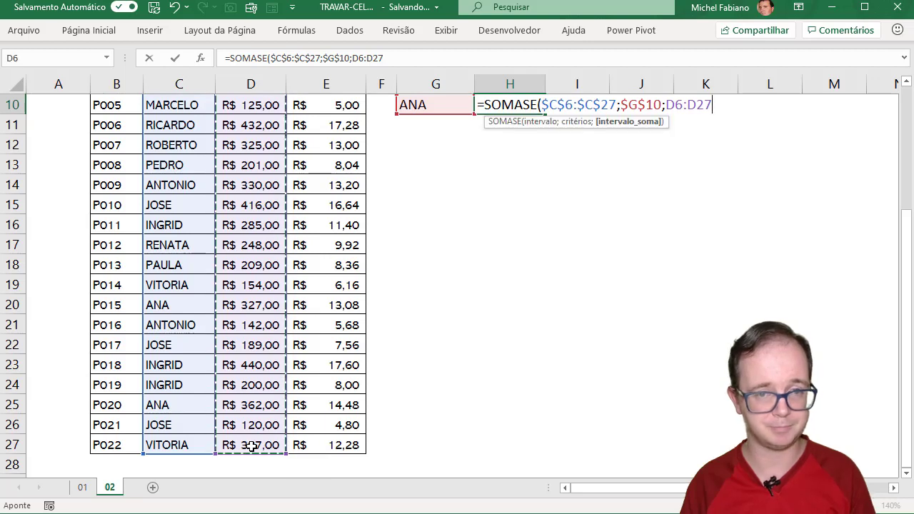
{"action": "type", "text": ")"}
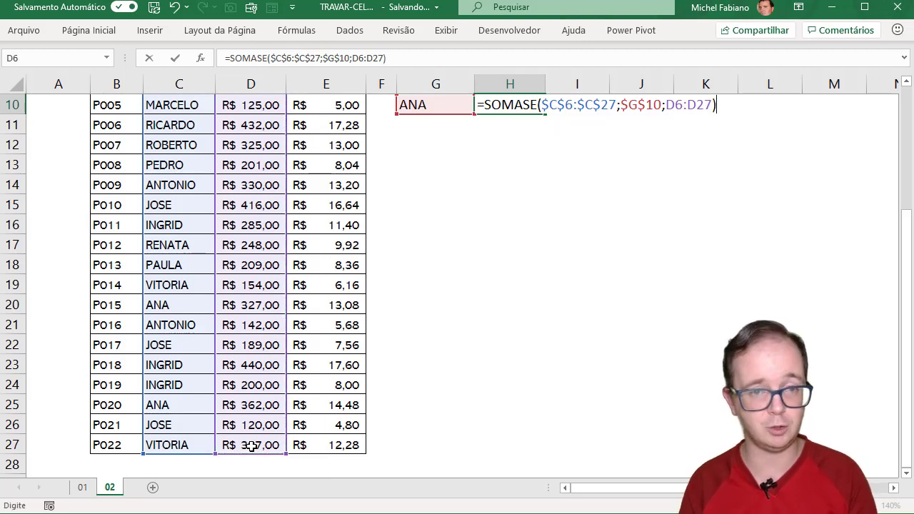
{"action": "key", "text": "Return"}
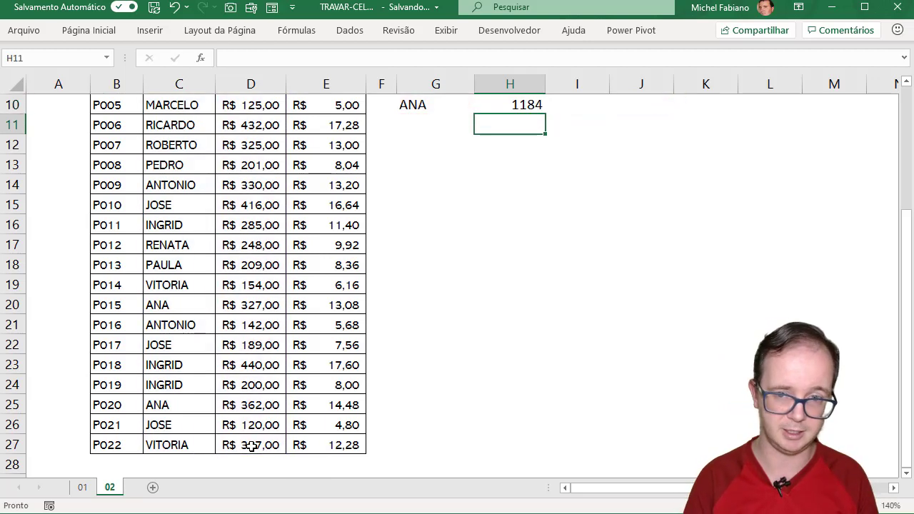
{"action": "scroll", "coordinate": [252, 445], "scroll_direction": "up", "scroll_amount": 3}
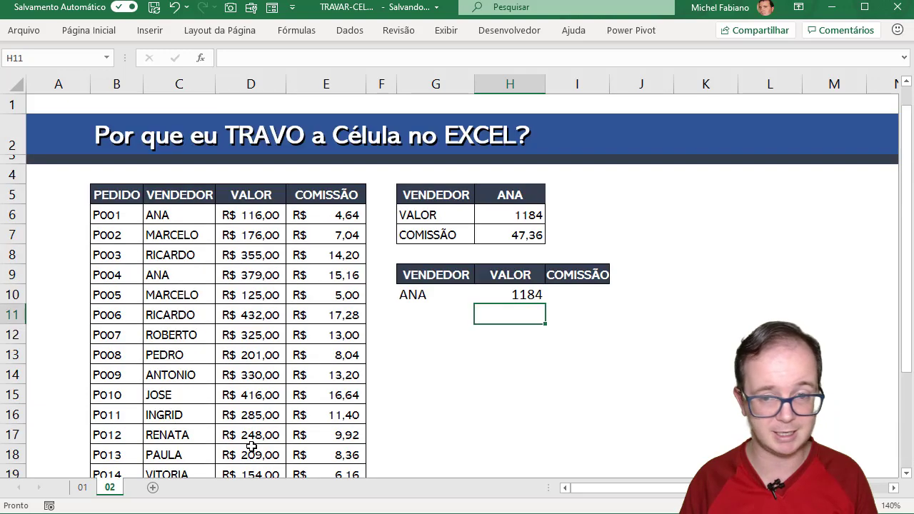
- Copy H10's formula right into I10 and check that it now sums E6:E27, showing 47,36
{"action": "left_click", "coordinate": [532, 294]}
{"action": "left_click_drag", "start_coordinate": [545, 304], "coordinate": [601, 306]}
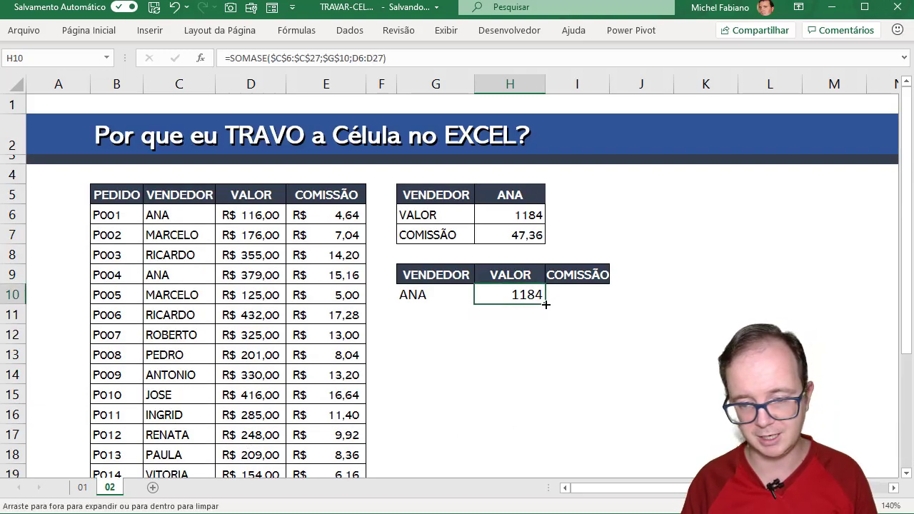
{"action": "double_click", "coordinate": [598, 299]}
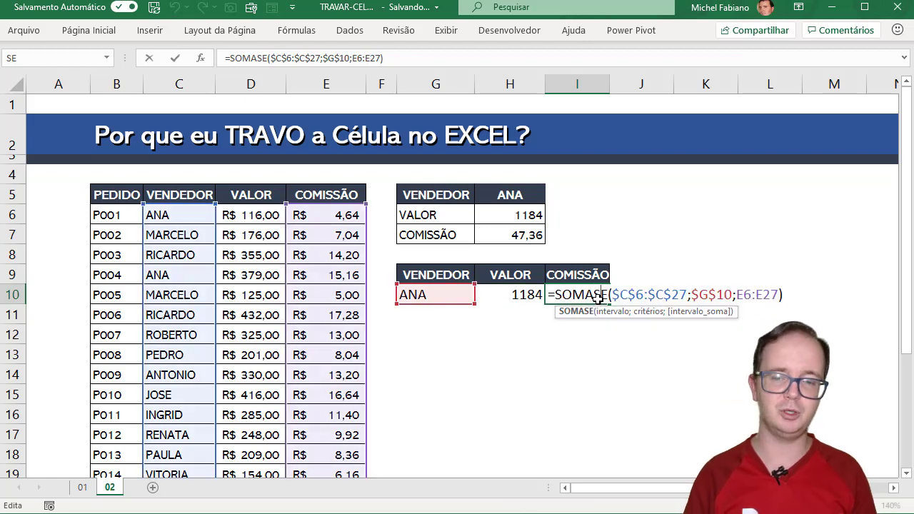